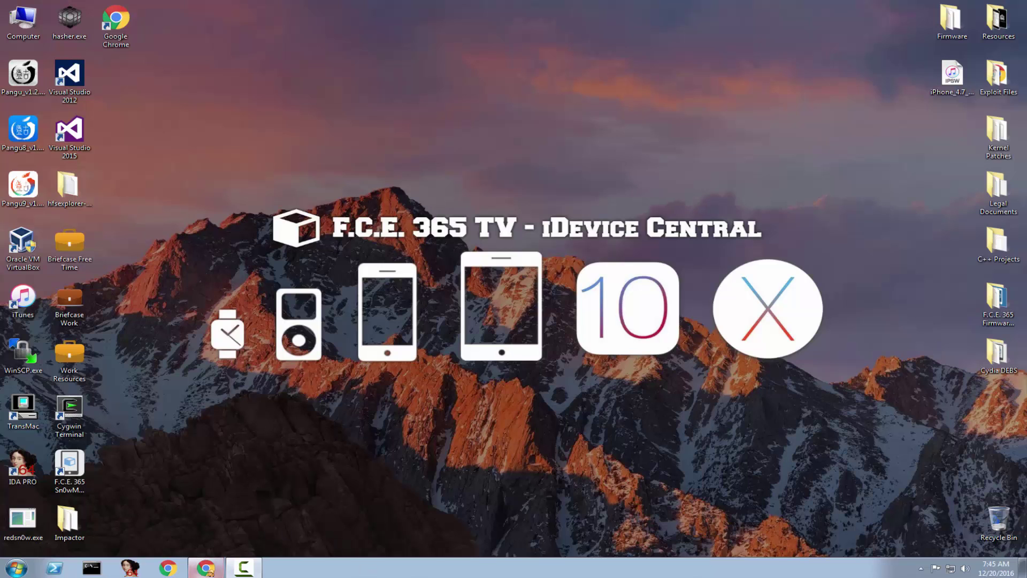
Restore Chrome from the taskbar, showing the F.C.E. 365 TV YouTube channel
left_click(205, 568)
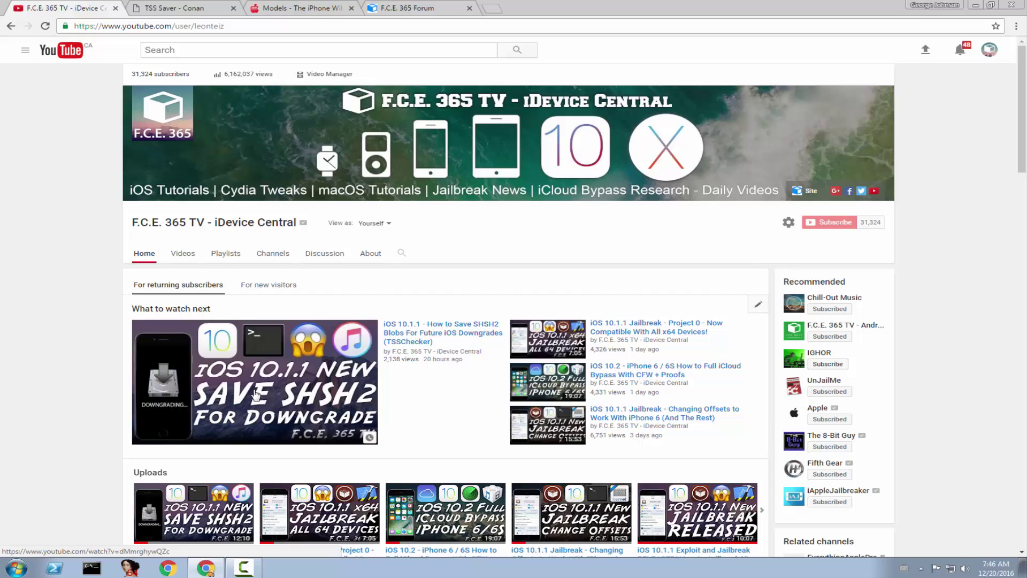
Switch to the SHSH2 Blobs Saver page and delete the old ECID value
left_click(169, 3)
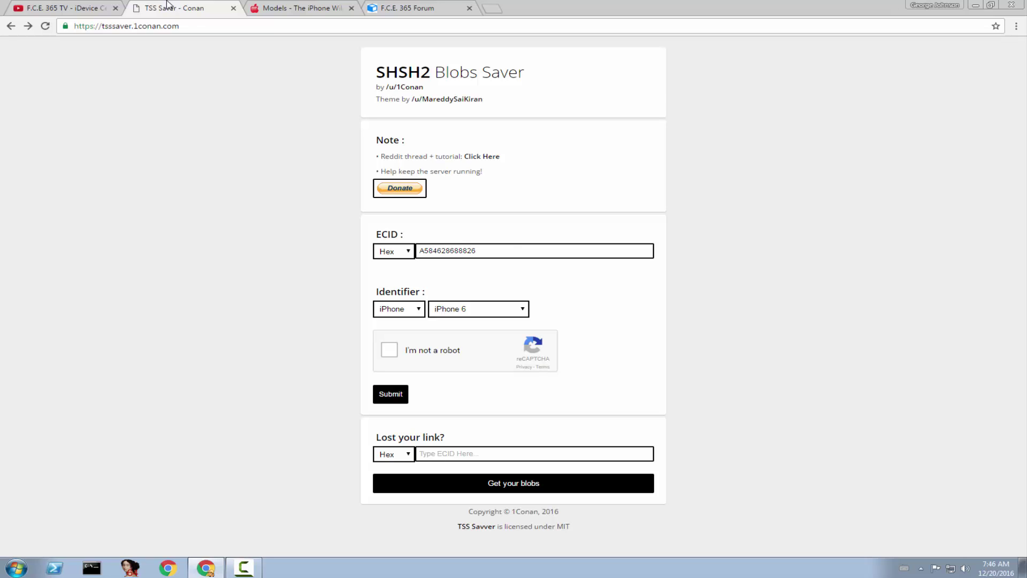
double_click(508, 252)
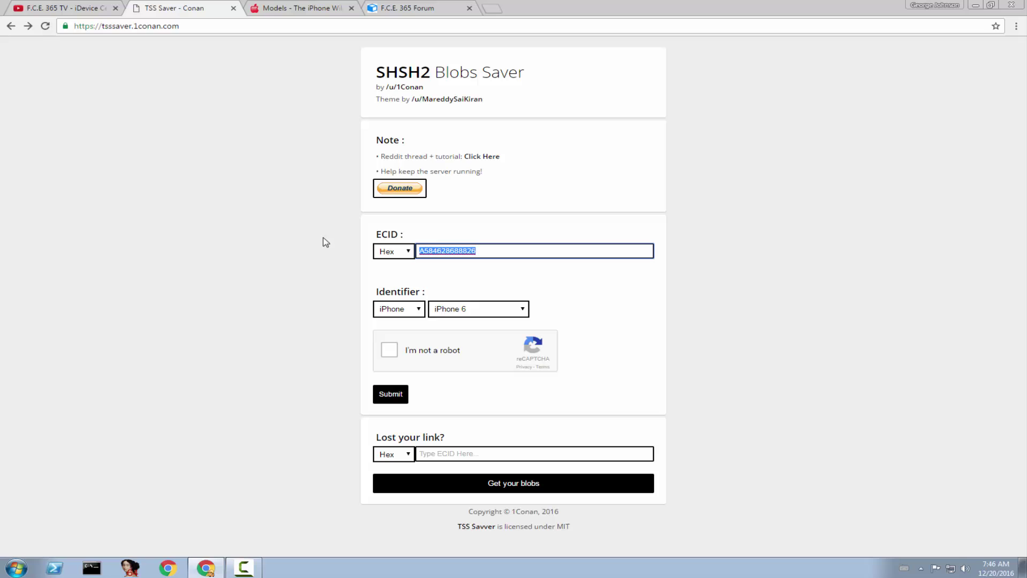
key("BackSpace")
Choose iPhone and iPhone 6 as the device and pass the reCAPTCHA check
left_click(411, 314)
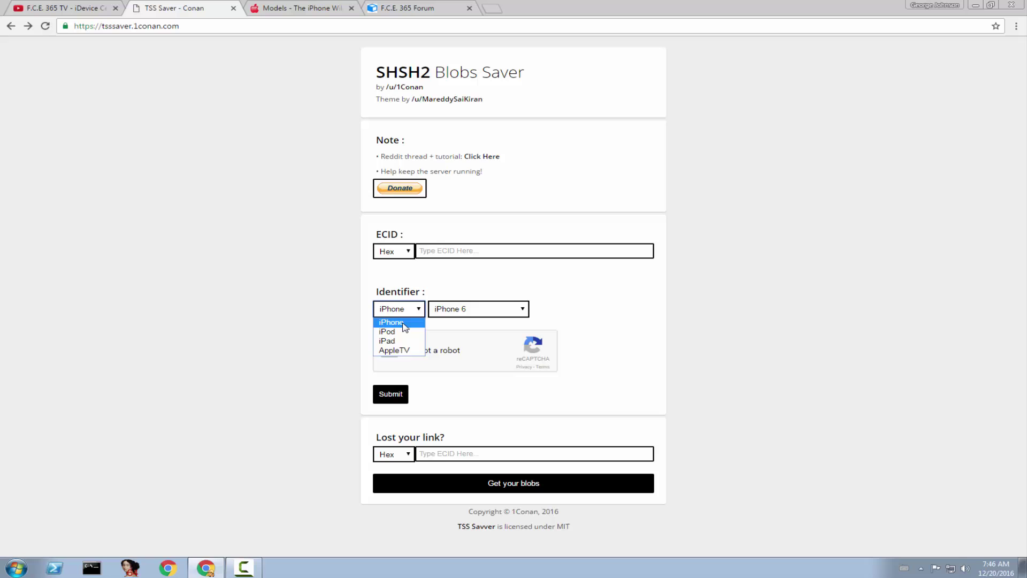
left_click(405, 326)
left_click(454, 311)
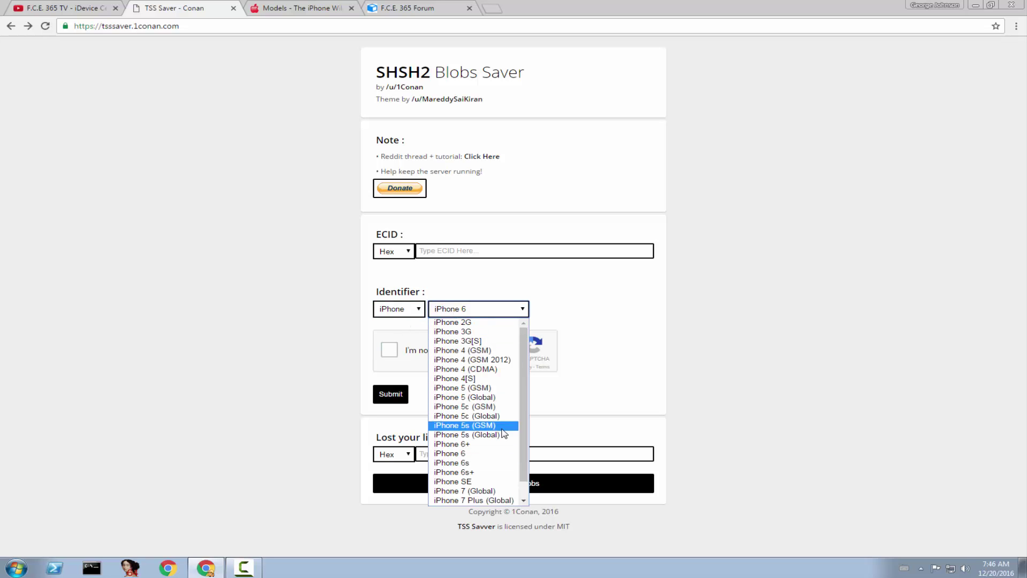
left_click(479, 454)
left_click(391, 351)
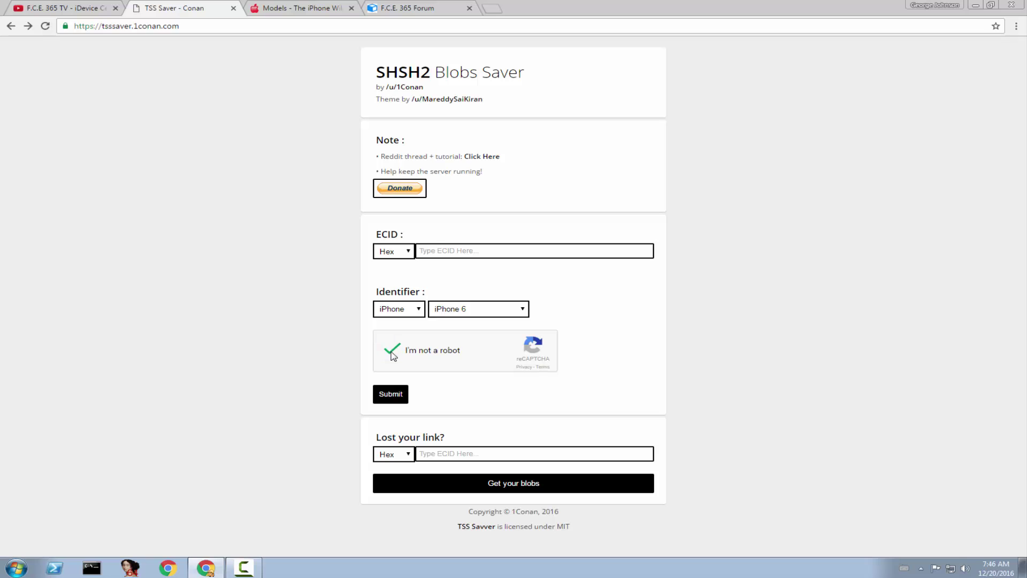
Keep the ECID number format set to Hex
left_click(394, 252)
left_click(271, 269)
left_click(398, 254)
left_click(391, 265)
Minimize Chrome, launch iTunes from the desktop and dismiss its prompt
left_click(975, 5)
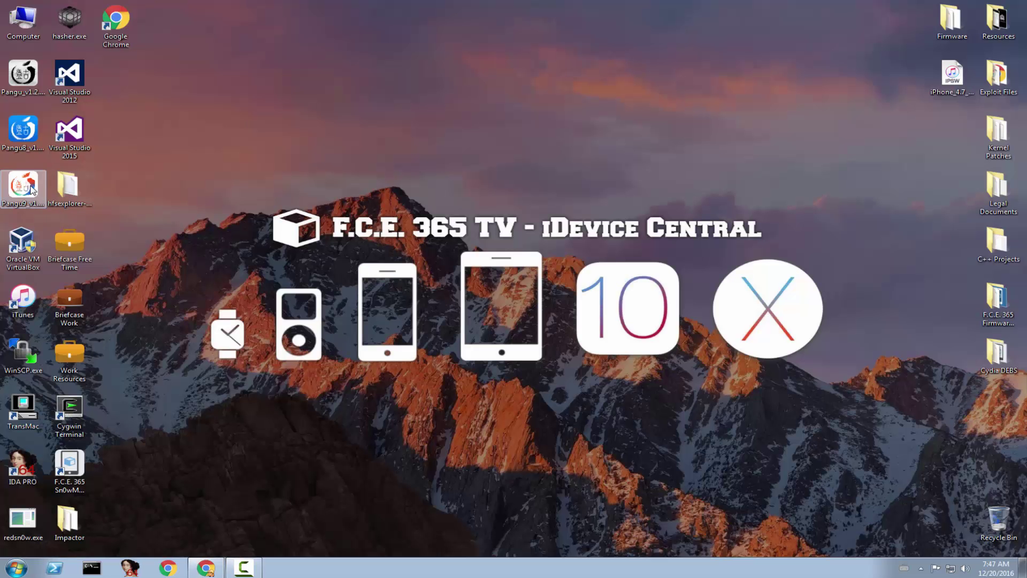
double_click(23, 297)
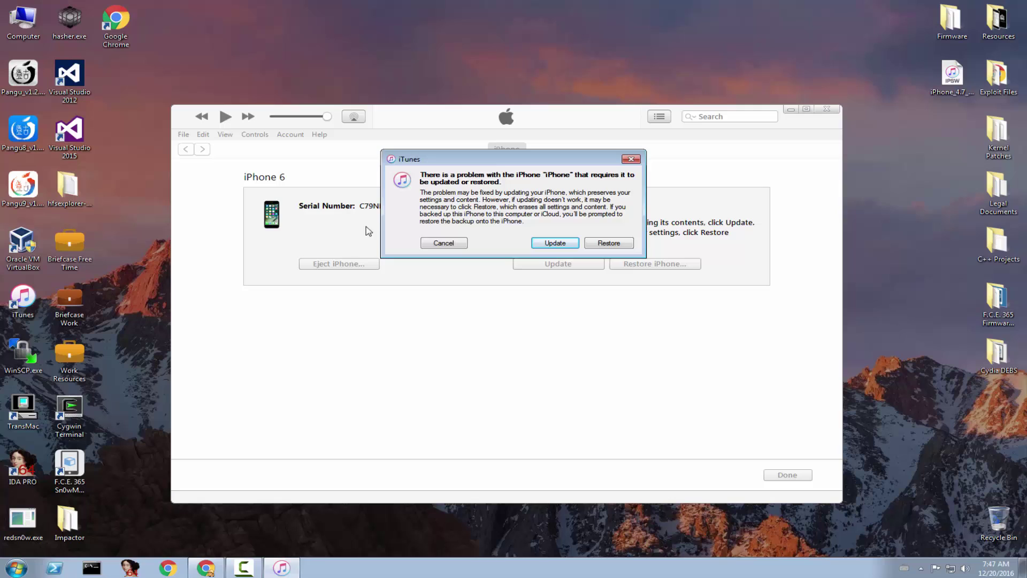
left_click(423, 243)
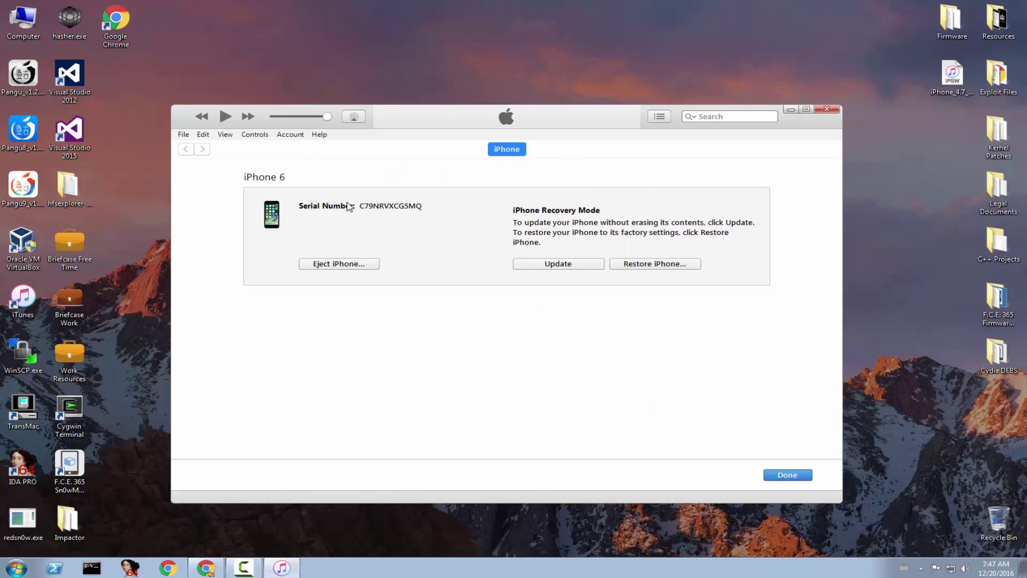
Switch the iPhone 6 summary from Serial Number to ECID and copy the ECID
left_click(330, 209)
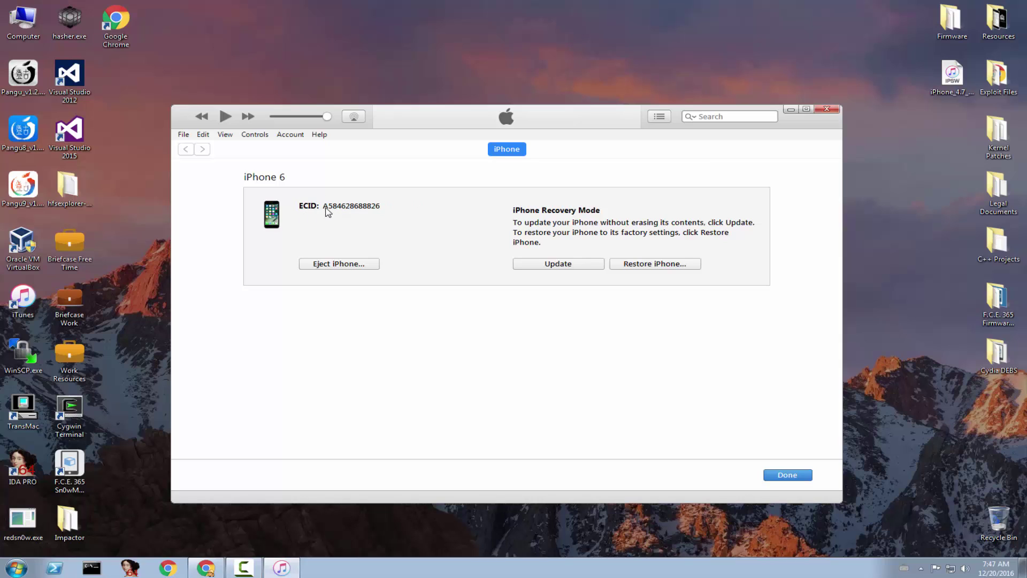
right_click(329, 206)
left_click(346, 213)
right_click(345, 210)
left_click(368, 219)
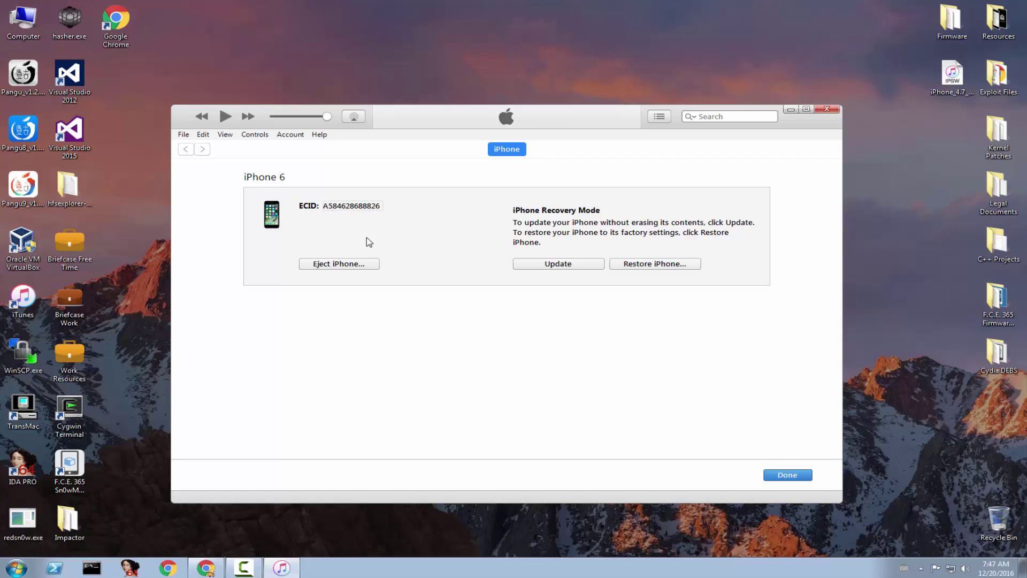
Paste the copied ECID into the TSS Saver ECID field and submit
left_click(219, 566)
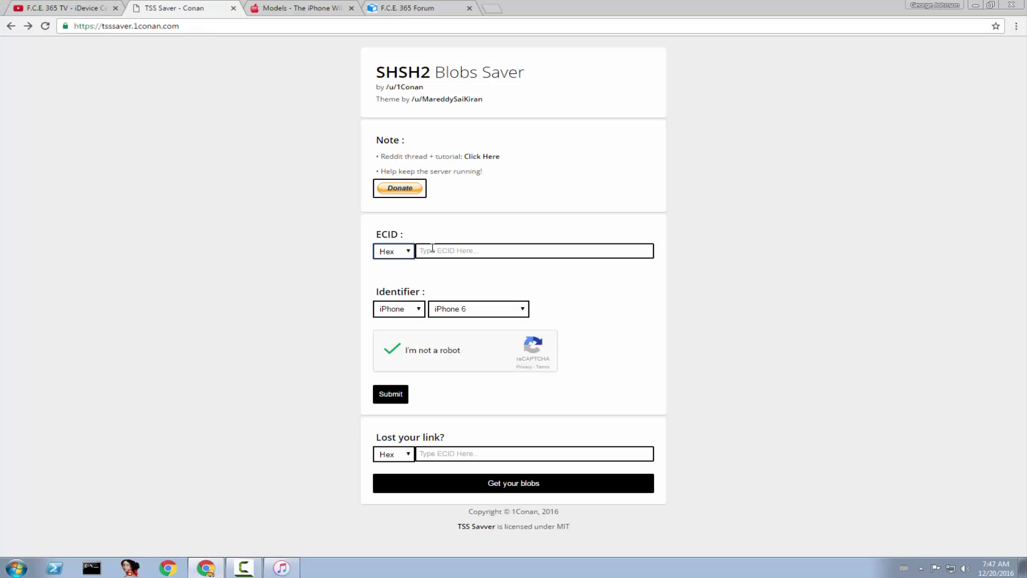
left_click(432, 247)
key("ctrl+v")
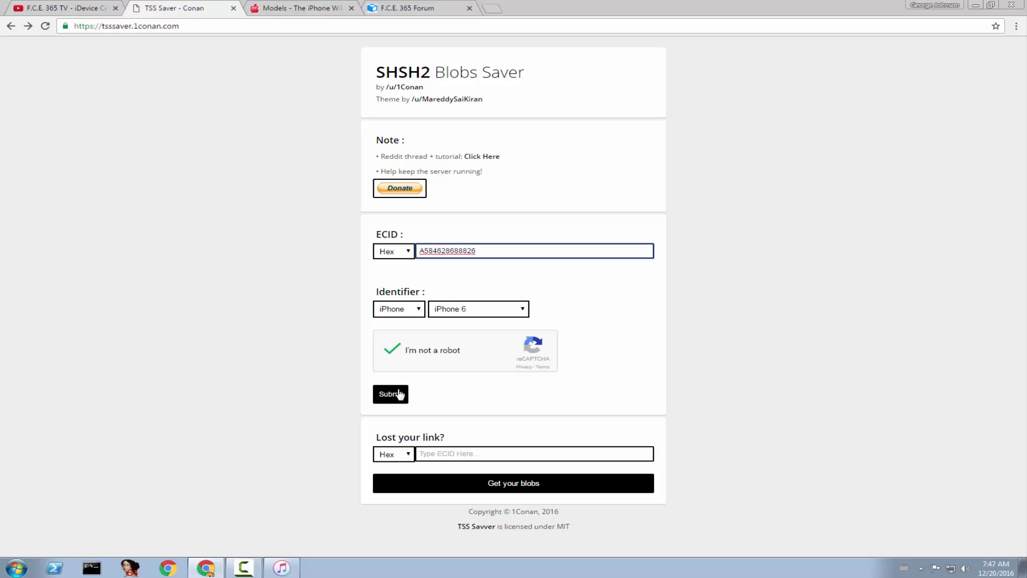
left_click(396, 397)
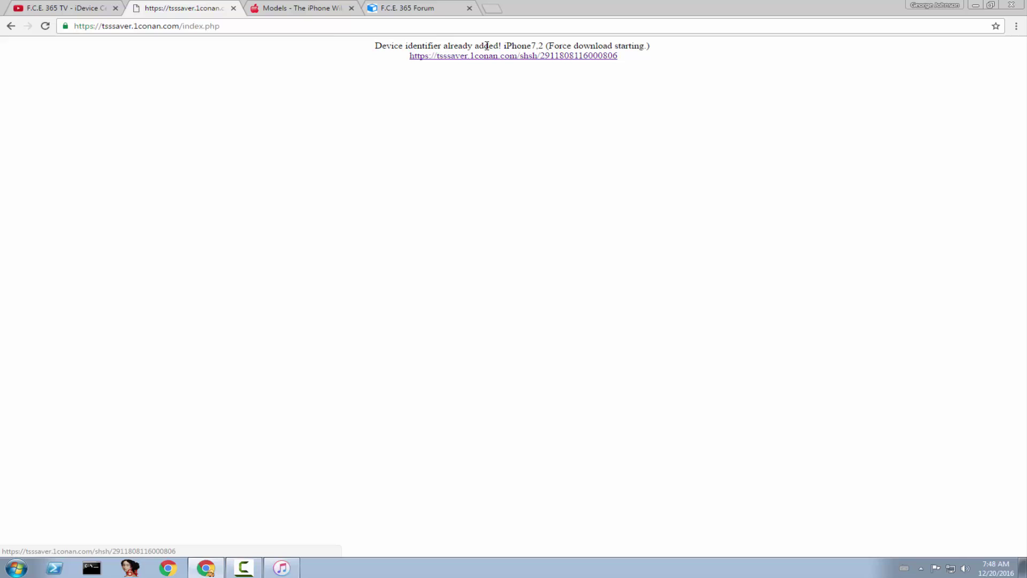
Open the saved blobs listing (10.1, 10.1.1, 10.2) and download it as a ZIP
left_click(557, 56)
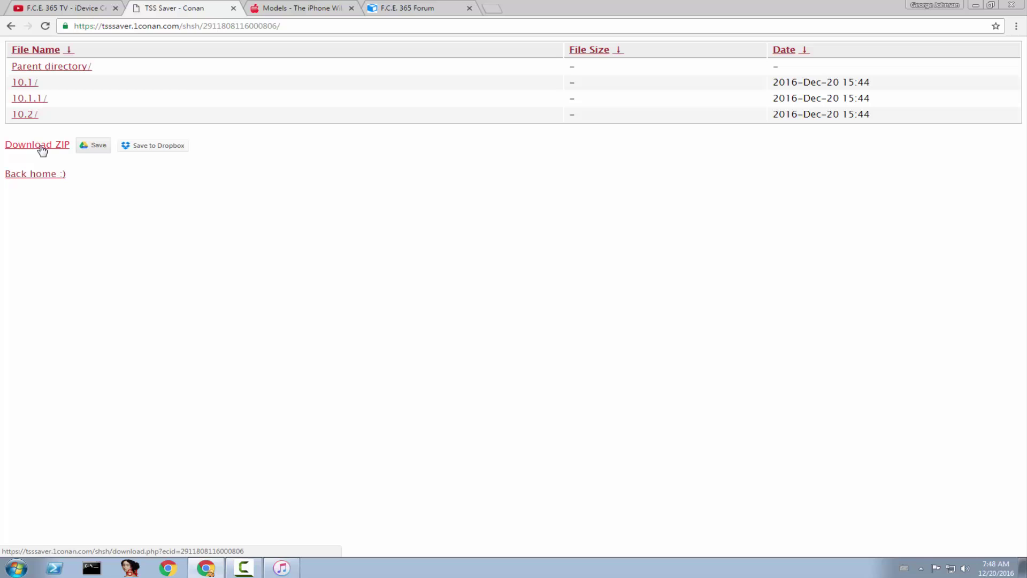
mouse_move(96, 150)
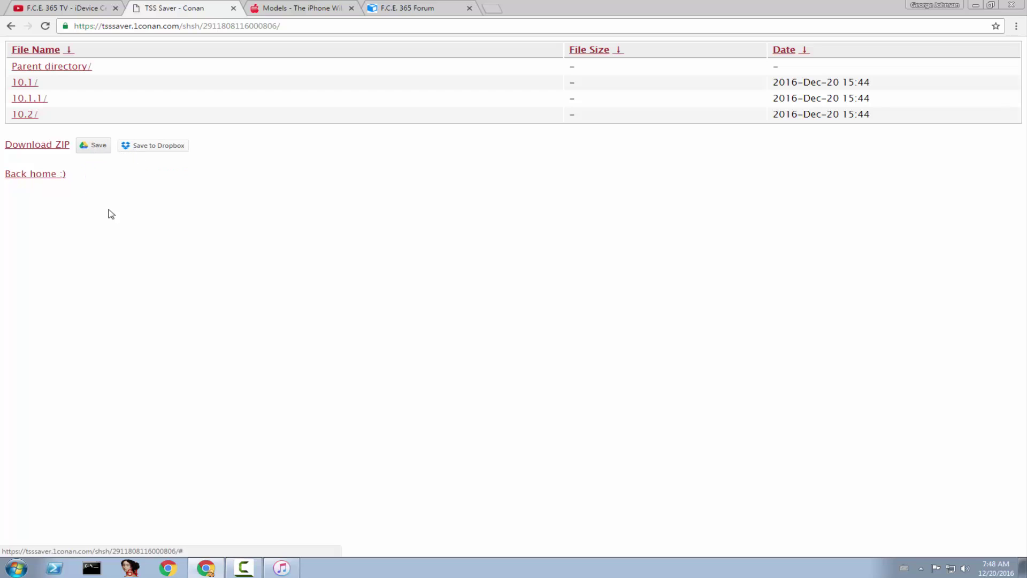
left_click(43, 145)
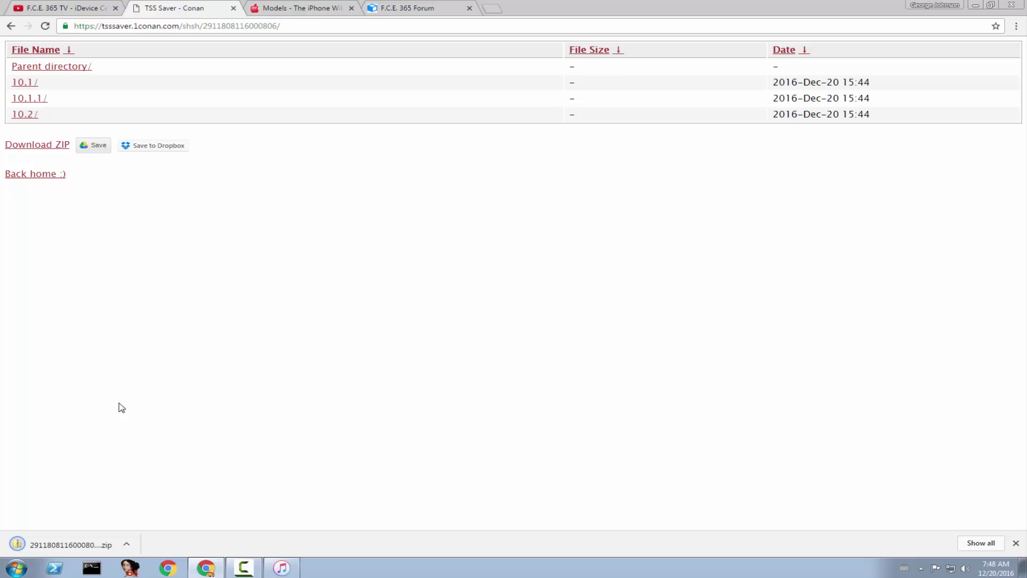
Extract the blobs folder from the downloaded ZIP to the desktop, closing iTunes and the archive
left_click(97, 541)
left_click(976, 5)
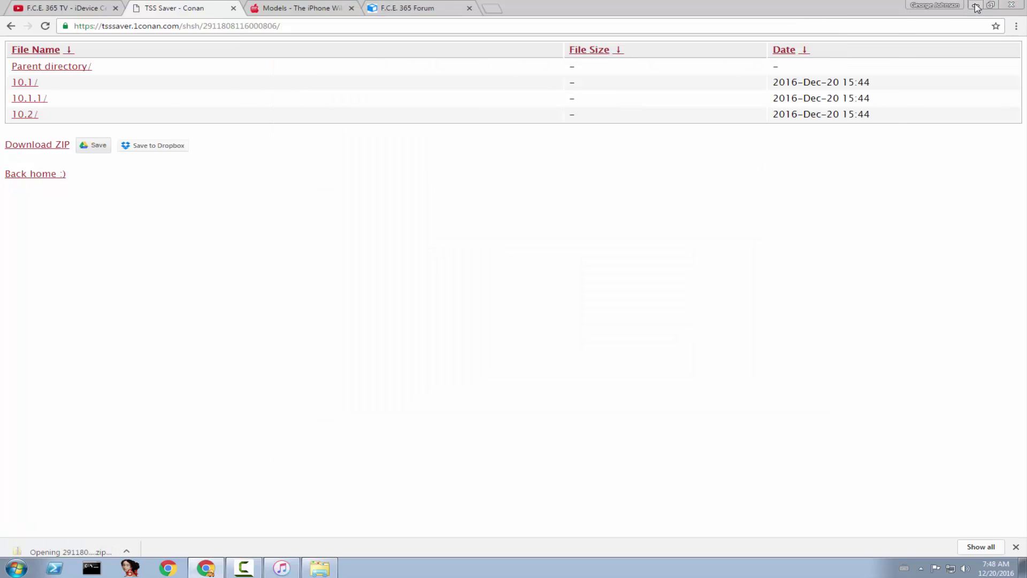
left_click_drag(393, 79, 229, 190)
left_click(223, 220)
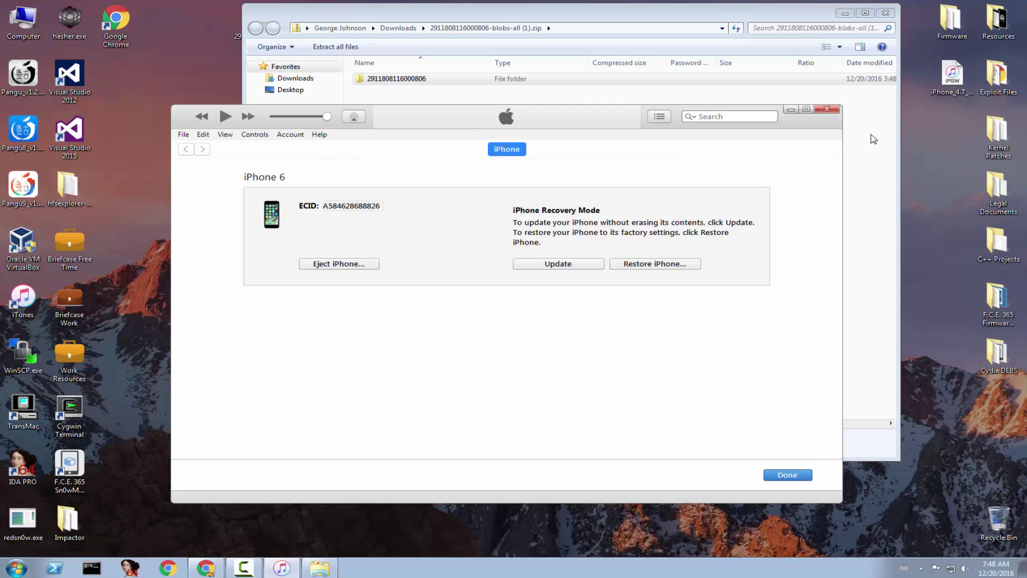
left_click(830, 112)
left_click(885, 12)
left_click_drag(251, 21, 119, 102)
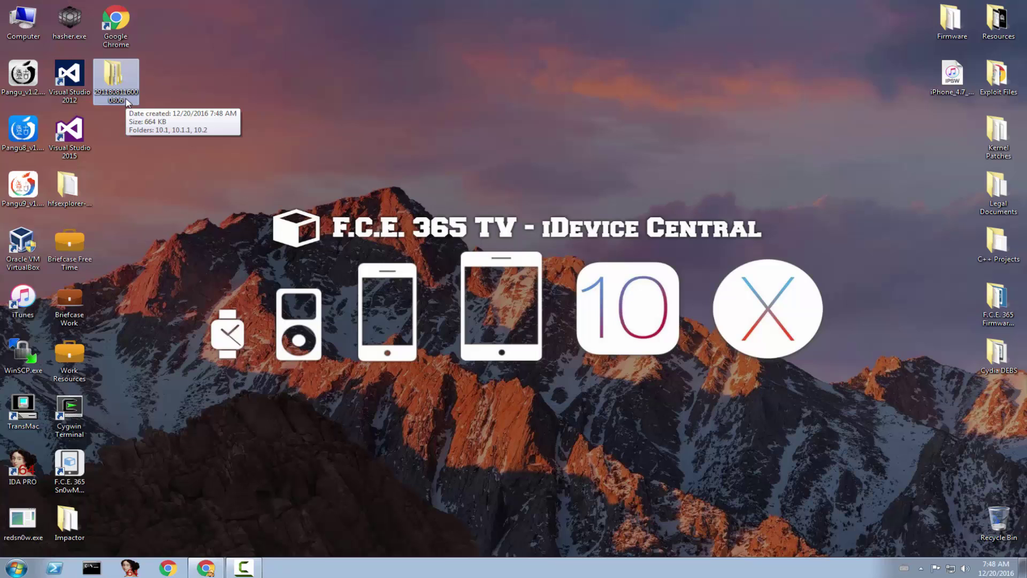
Open the blobs folder and its 10.1.1 subfolder, then return to the YouTube channel tab
right_click(127, 103)
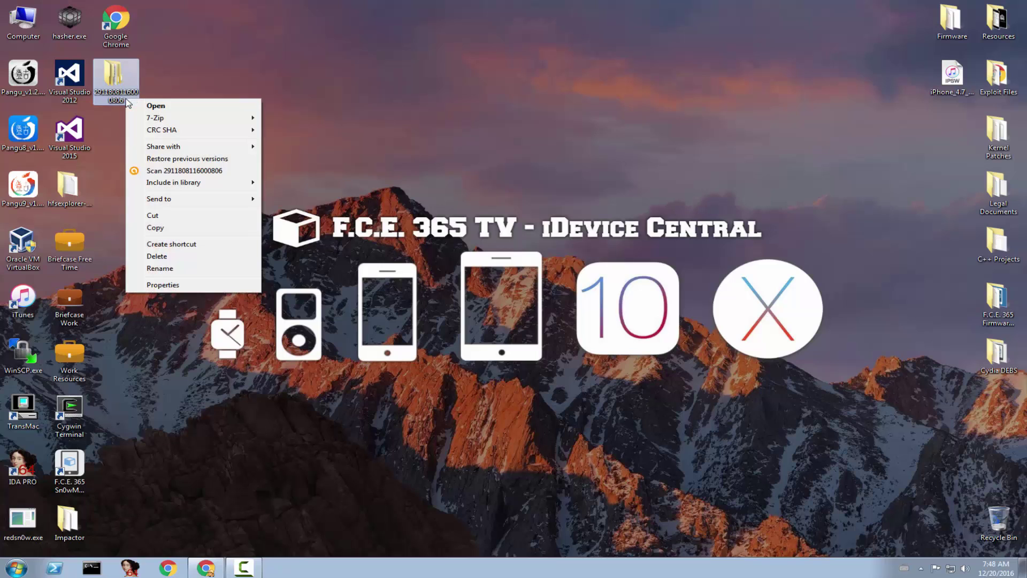
left_click(135, 105)
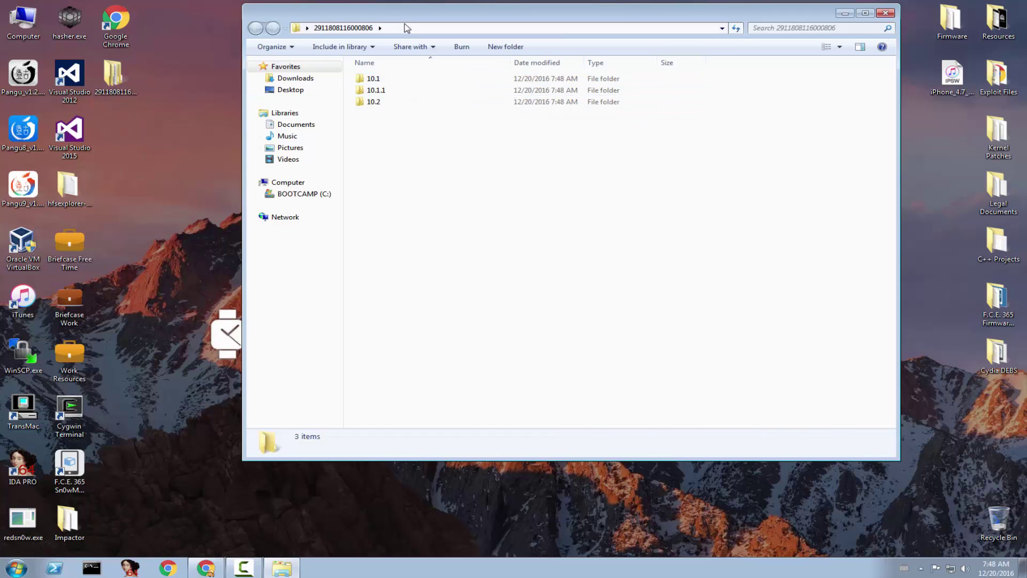
left_click_drag(415, 22, 412, 35)
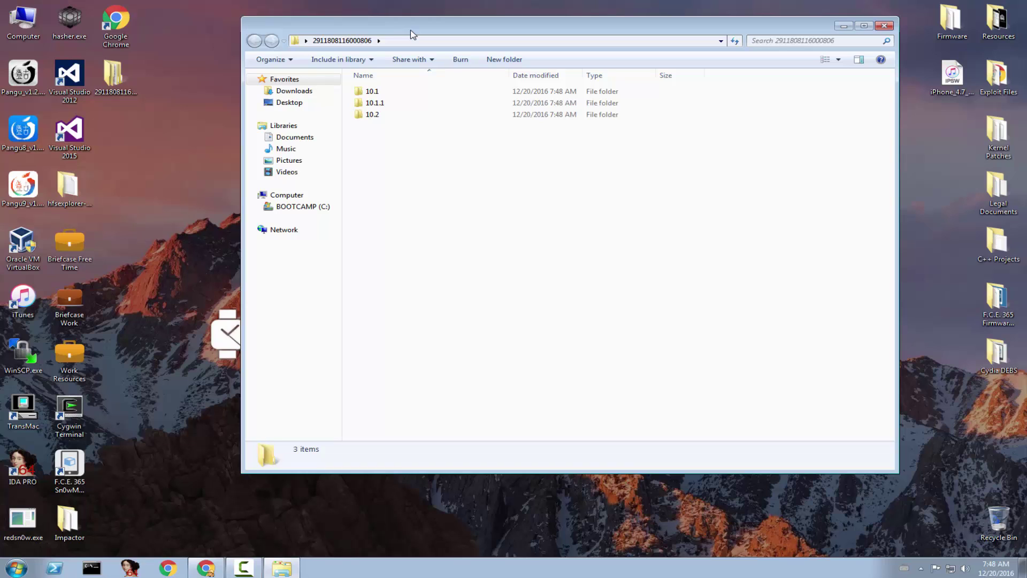
left_click(401, 92)
left_click(383, 104)
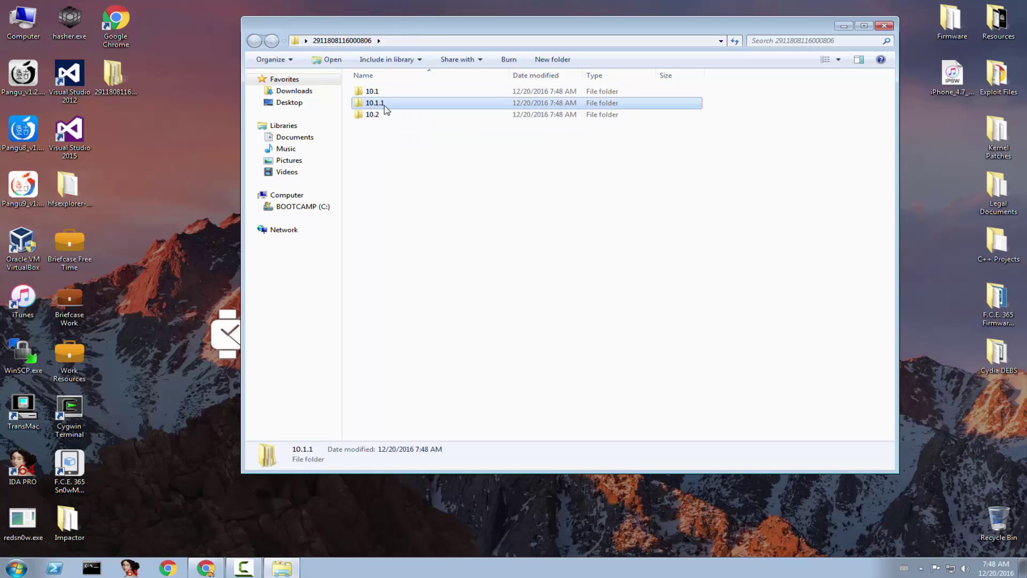
left_click(390, 116)
double_click(396, 105)
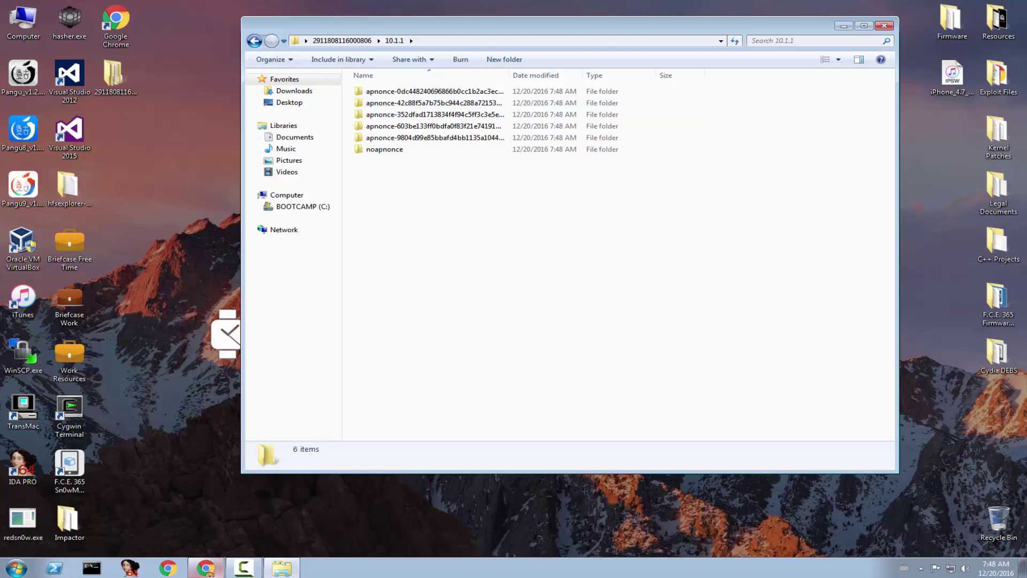
left_click(179, 519)
left_click(65, 7)
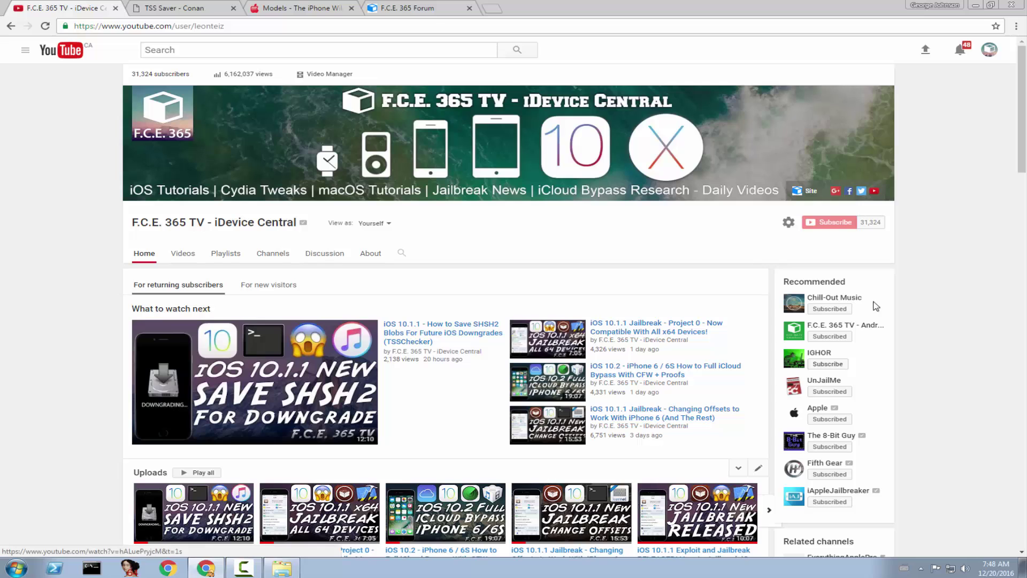
Scroll the F.C.E. 365 TV channel page down and back up
left_click_drag(1022, 152, 1022, 170)
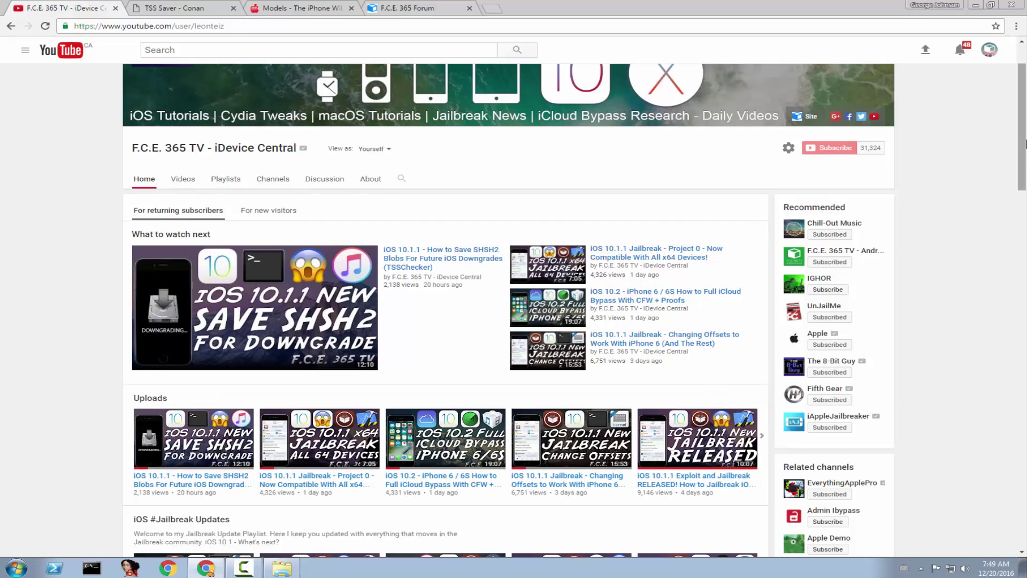
scroll(1025, 143, "up", 3)
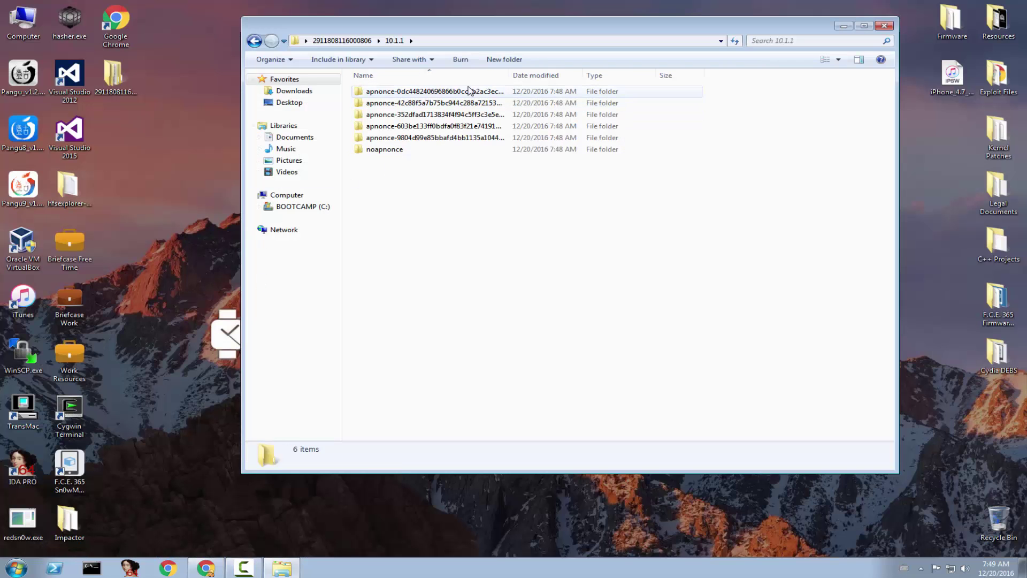
Open the first apnonce folder under 10.1.1 and inspect its two .shsh2 files
left_click_drag(509, 75, 585, 80)
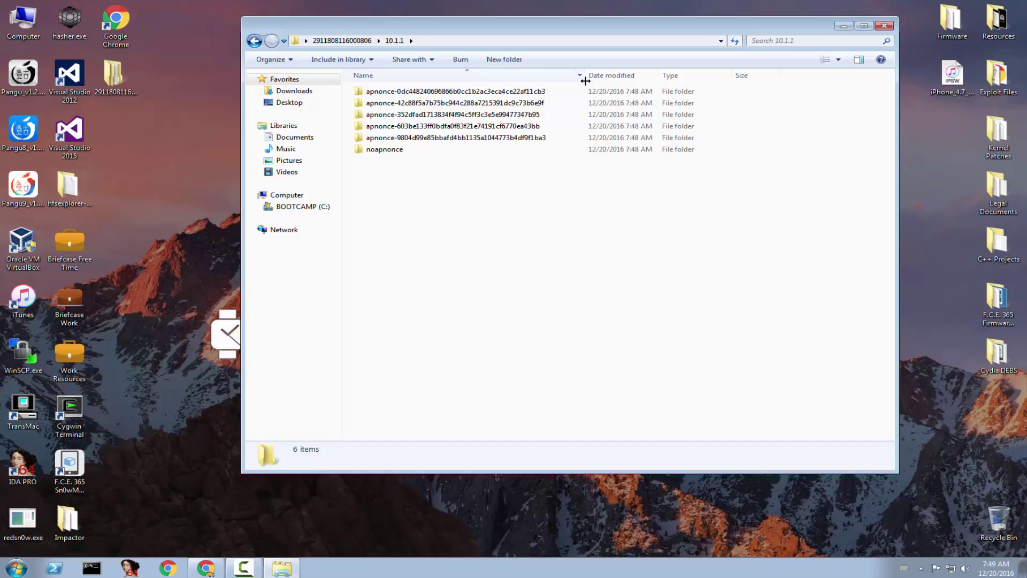
double_click(535, 92)
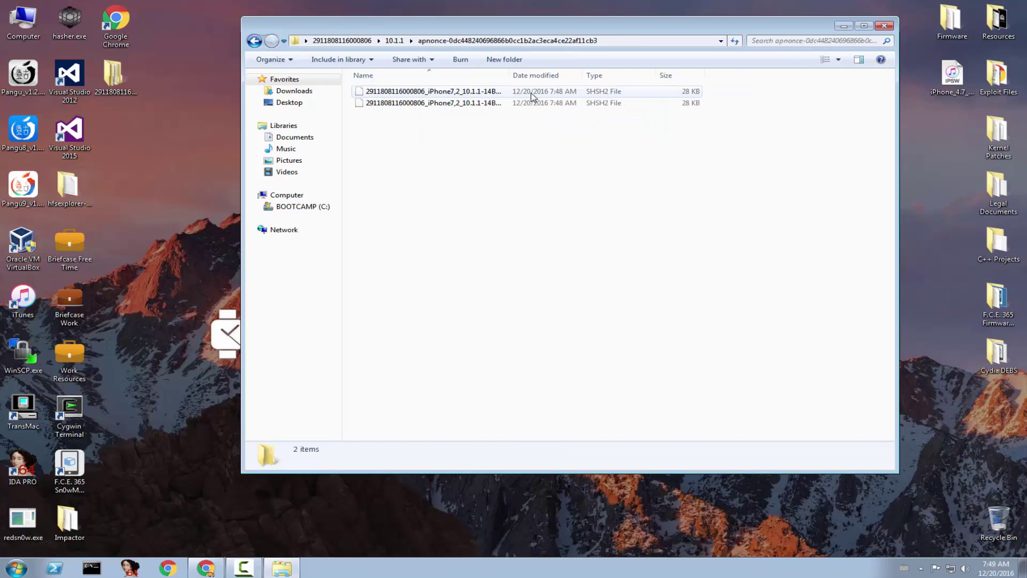
left_click_drag(510, 76, 608, 76)
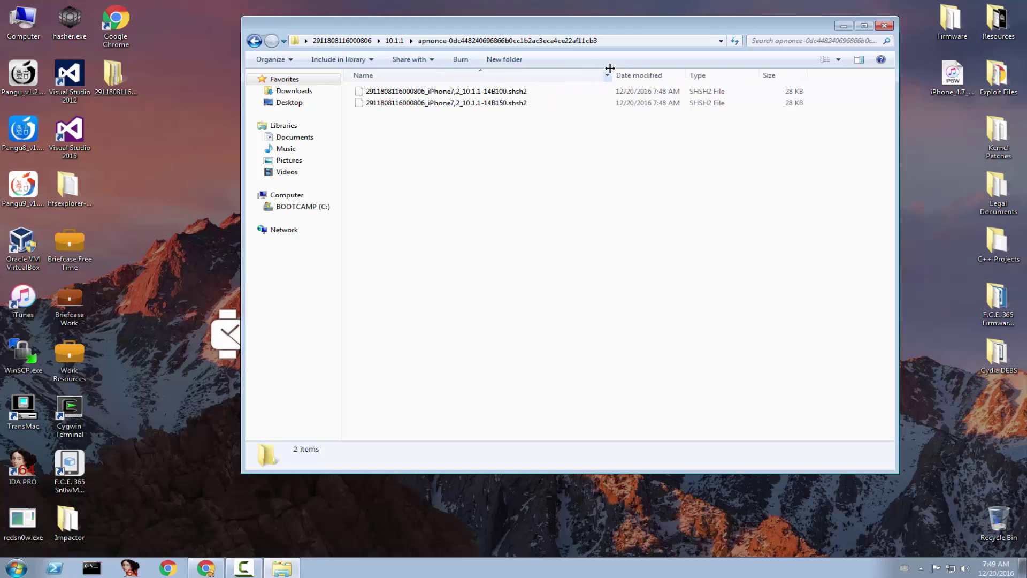
left_click(494, 105)
left_click(508, 92)
left_click(511, 103)
left_click(513, 92)
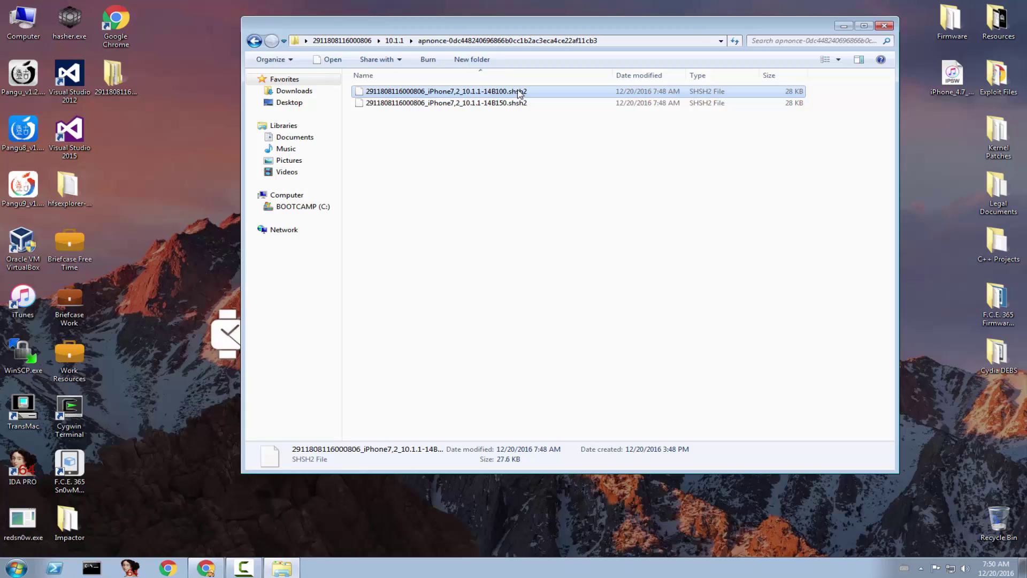
Select both SHSH2 files, then go back and open the noapnonce folder
left_click_drag(495, 33, 473, 65)
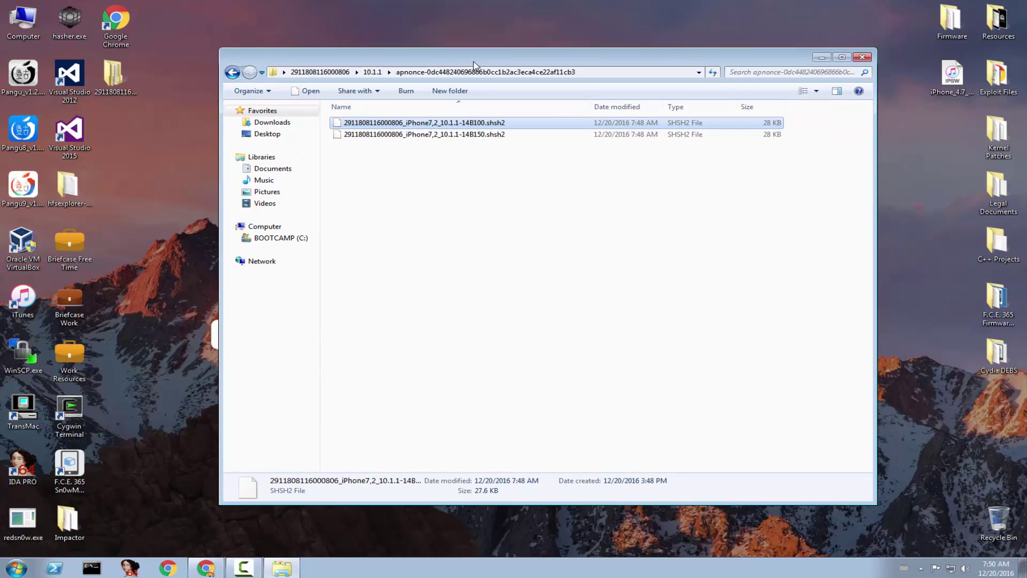
left_click_drag(479, 157, 455, 115)
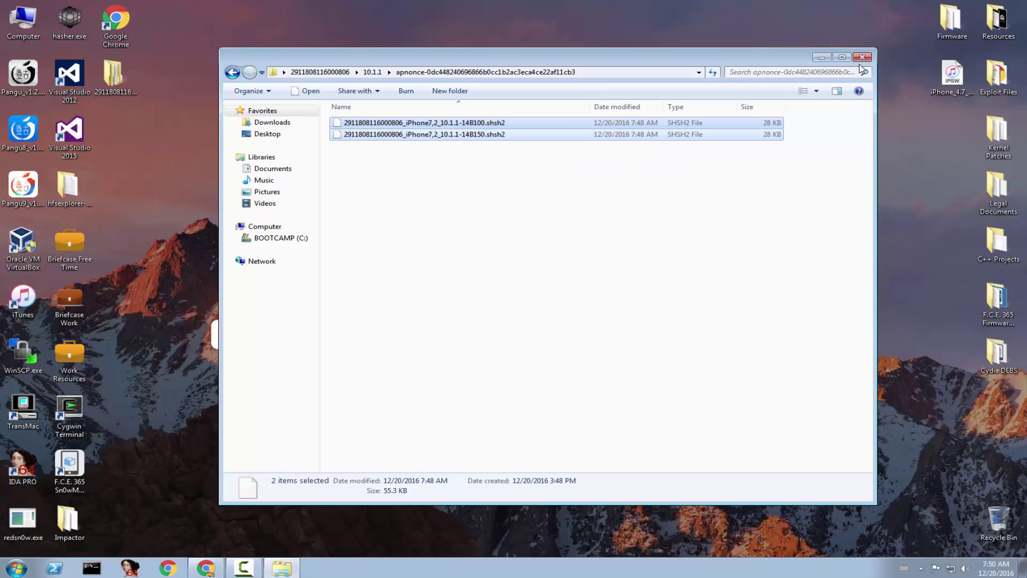
left_click(241, 72)
double_click(374, 180)
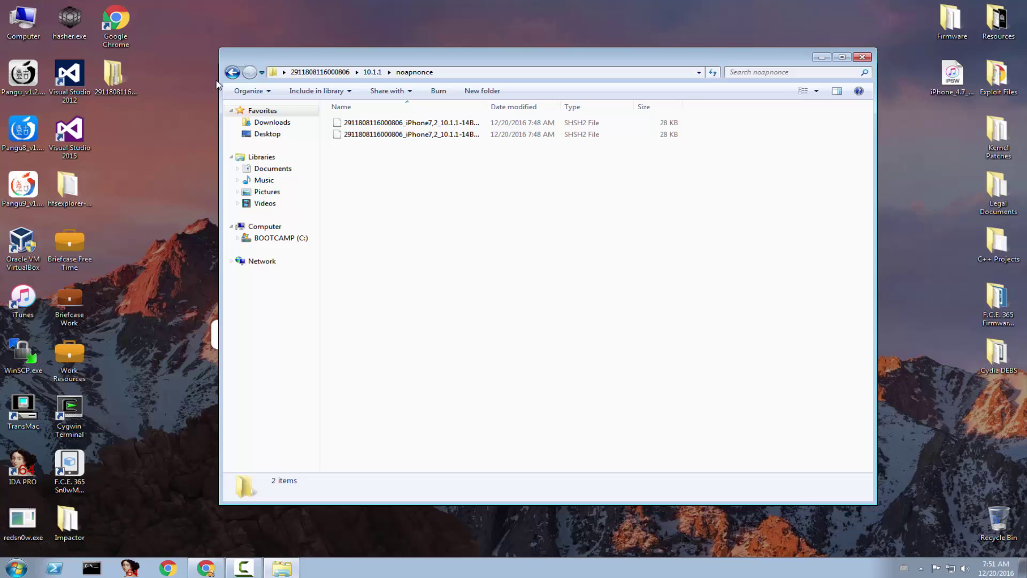
Review the six nonce folders in 10.1.1 and the nonce folders inside 10.2
left_click(234, 75)
left_click_drag(449, 229, 406, 113)
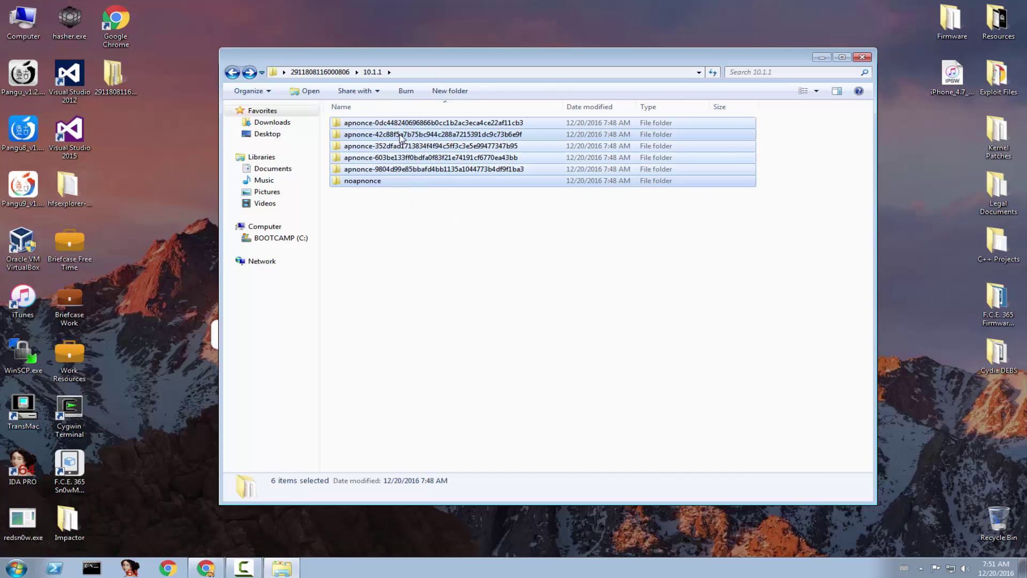
left_click(232, 72)
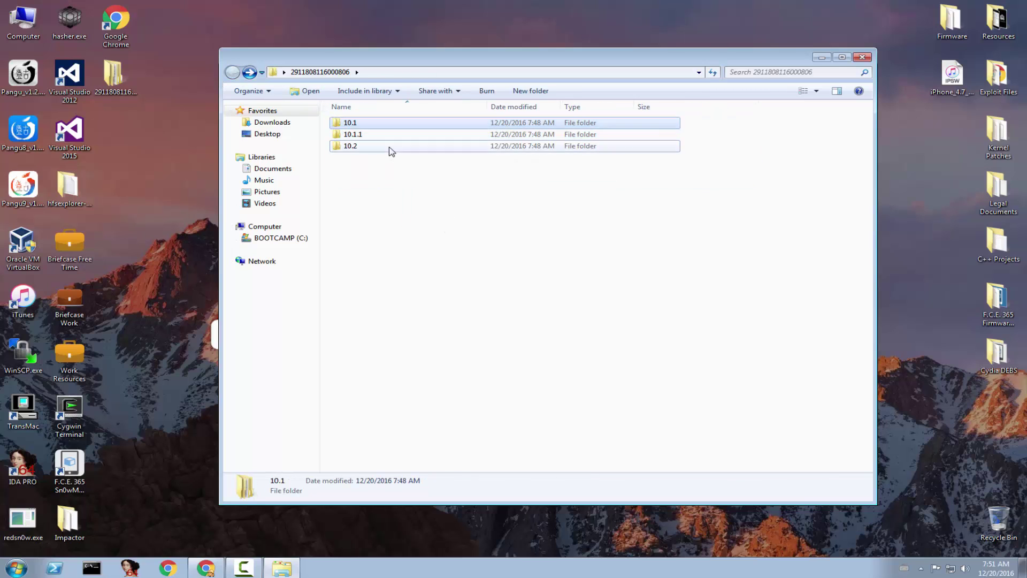
double_click(390, 147)
left_click_drag(412, 241, 366, 114)
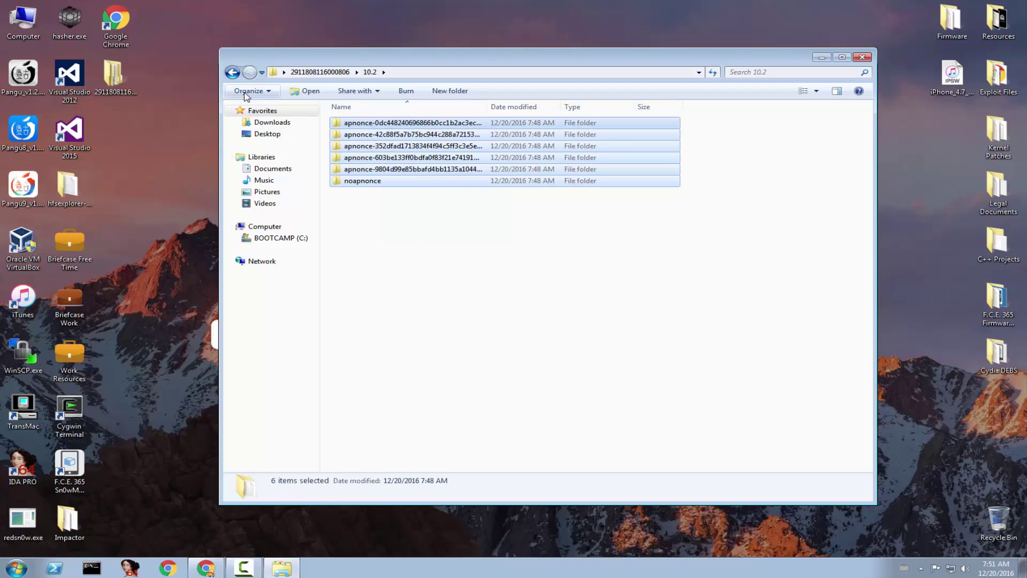
Inspect the 10.1 folder, then bring Chrome back on the TSS Saver listing
left_click(232, 71)
left_click(354, 124)
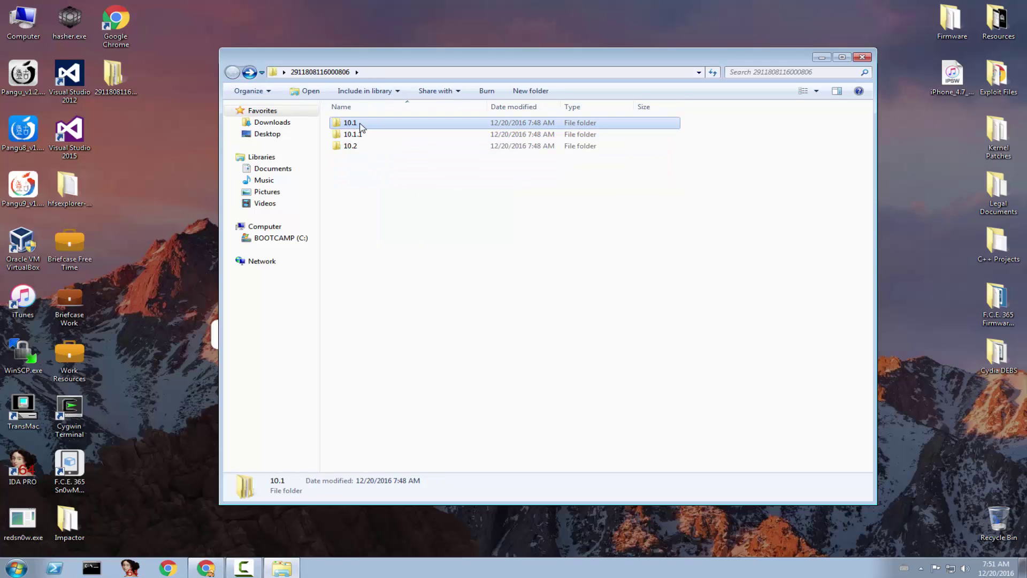
double_click(354, 124)
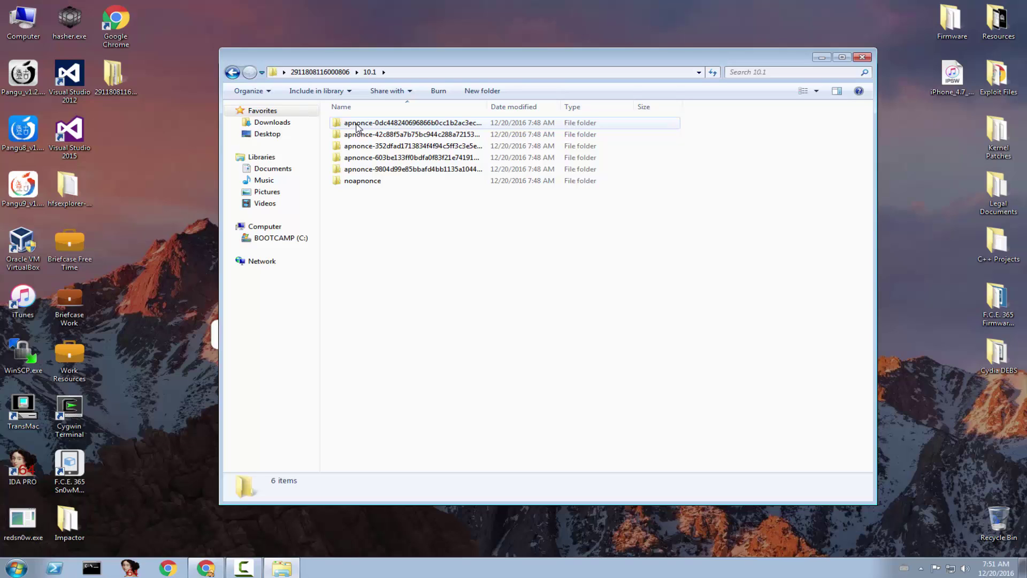
key("BackSpace")
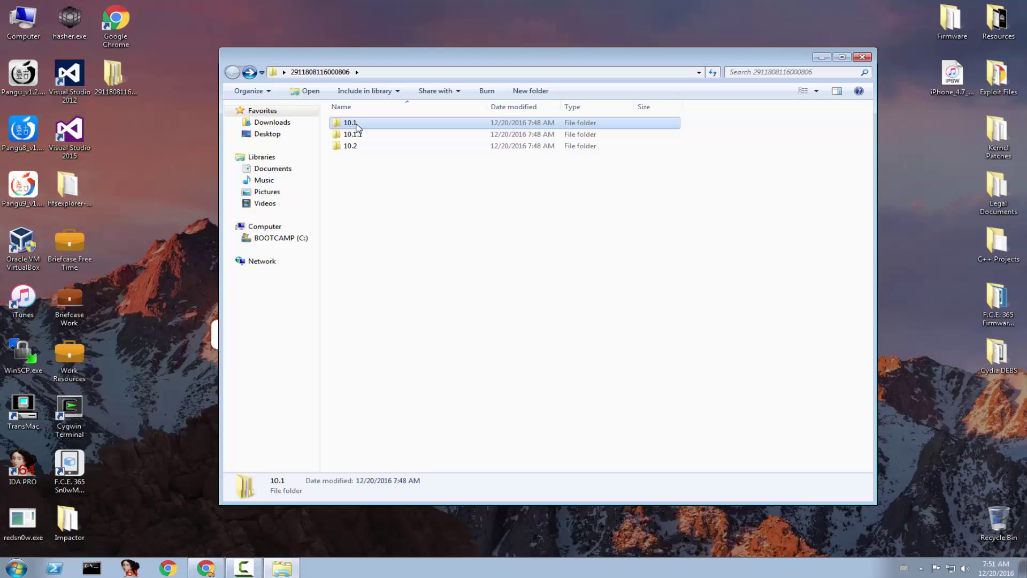
left_click(389, 138)
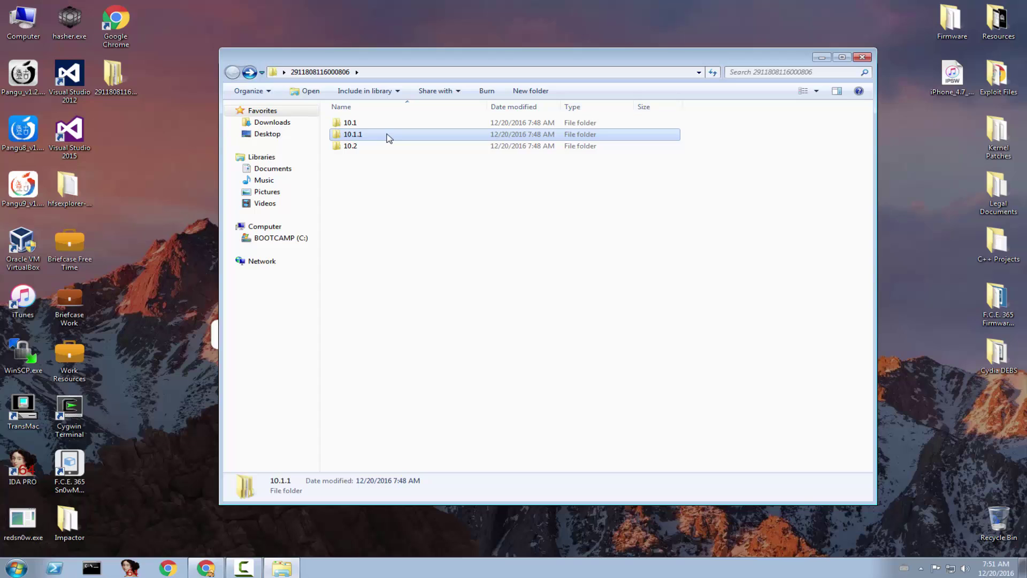
left_click(355, 146)
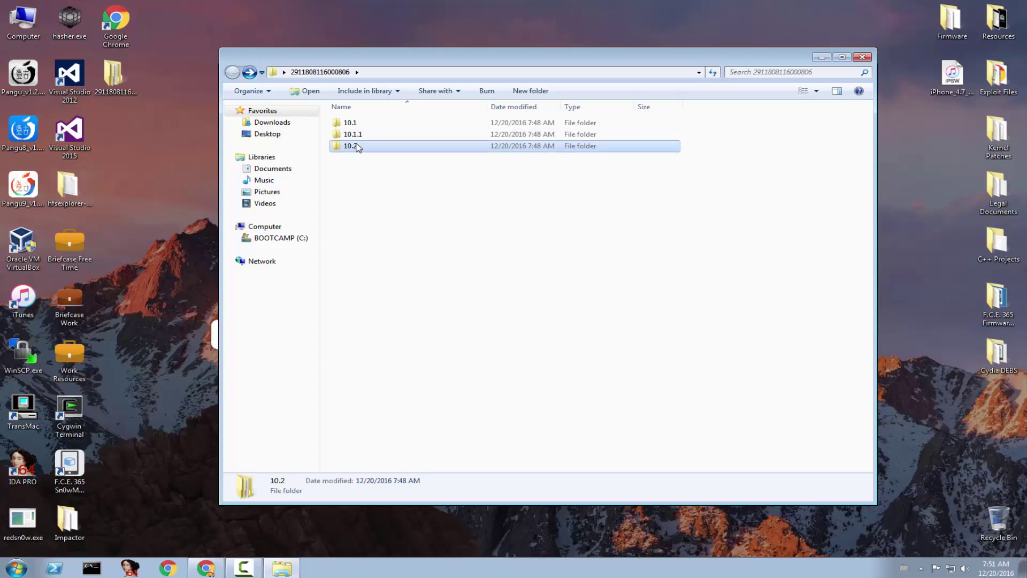
left_click(205, 568)
left_click(182, 8)
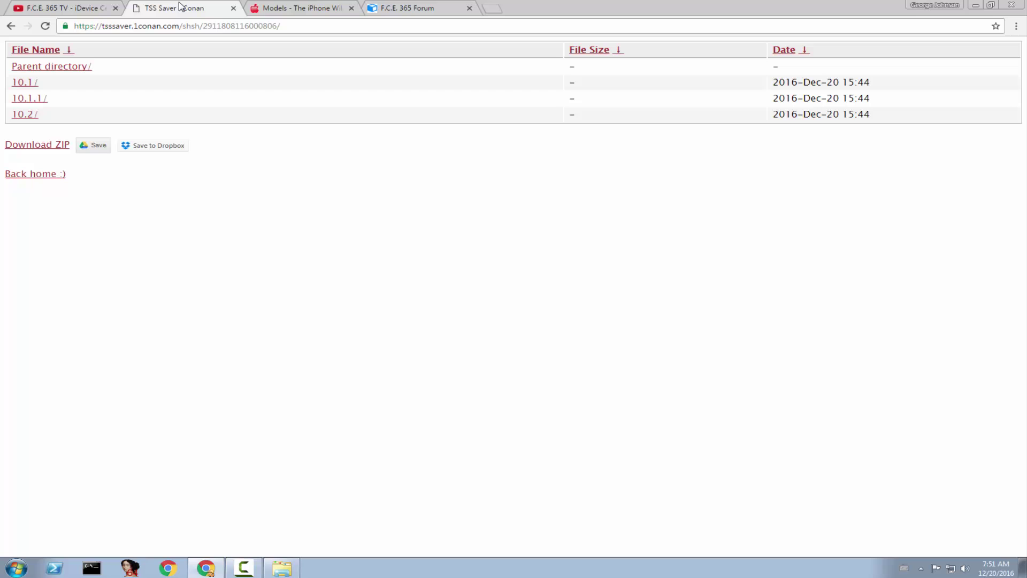
Go back twice to the SHSH2 Blobs Saver home page, then switch to the F.C.E. 365 Forum tab
left_click(11, 26)
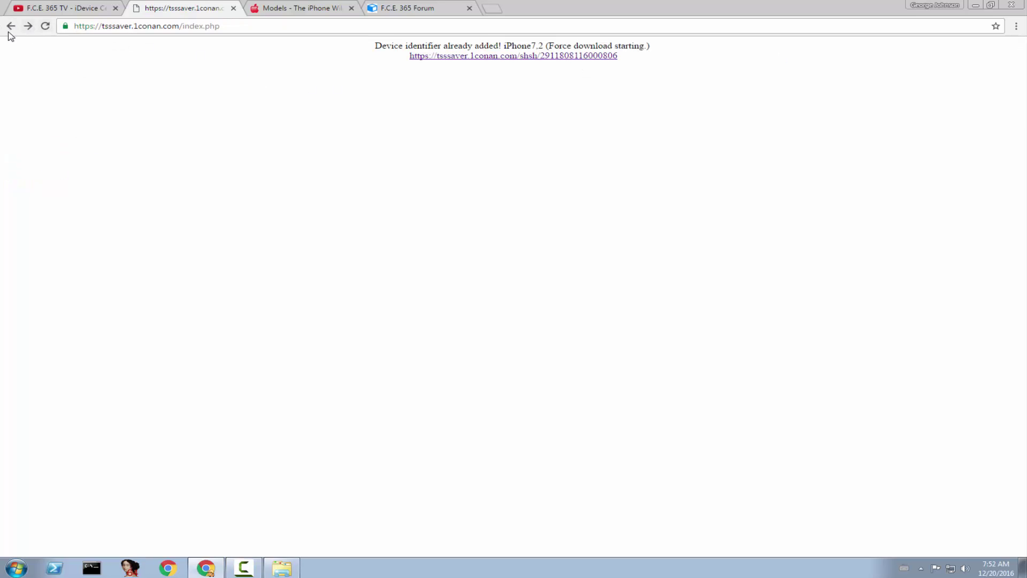
left_click(11, 25)
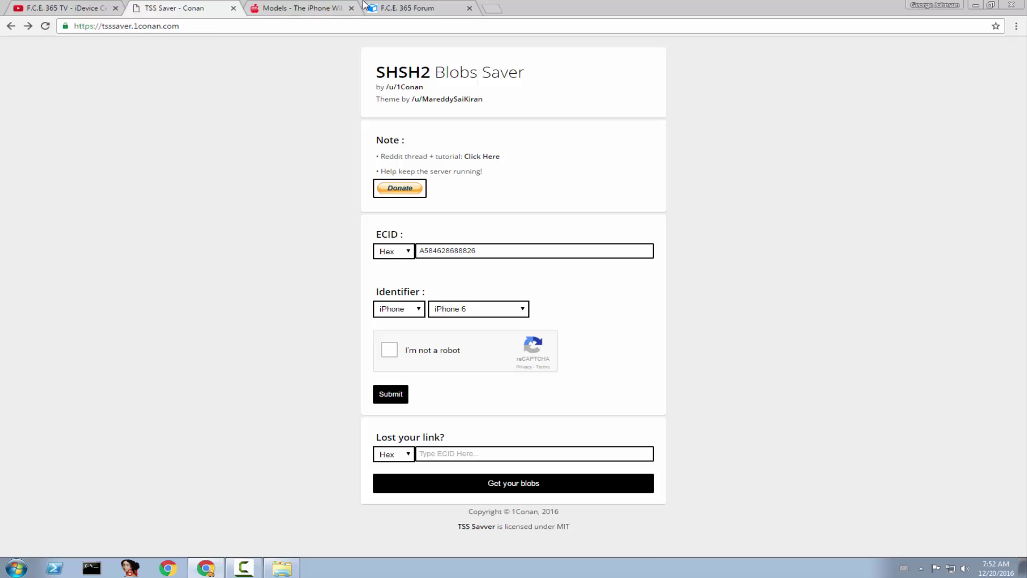
left_click(400, 6)
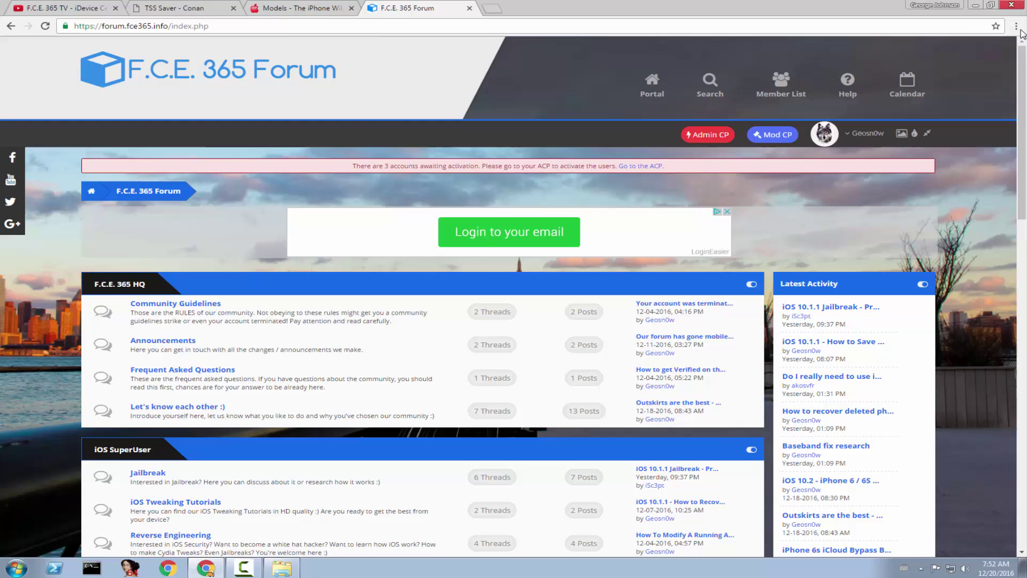
Scroll the forum index down and up, then switch to the 'Models - The iPhone Wiki' tab
scroll(1022, 132, "down", 3)
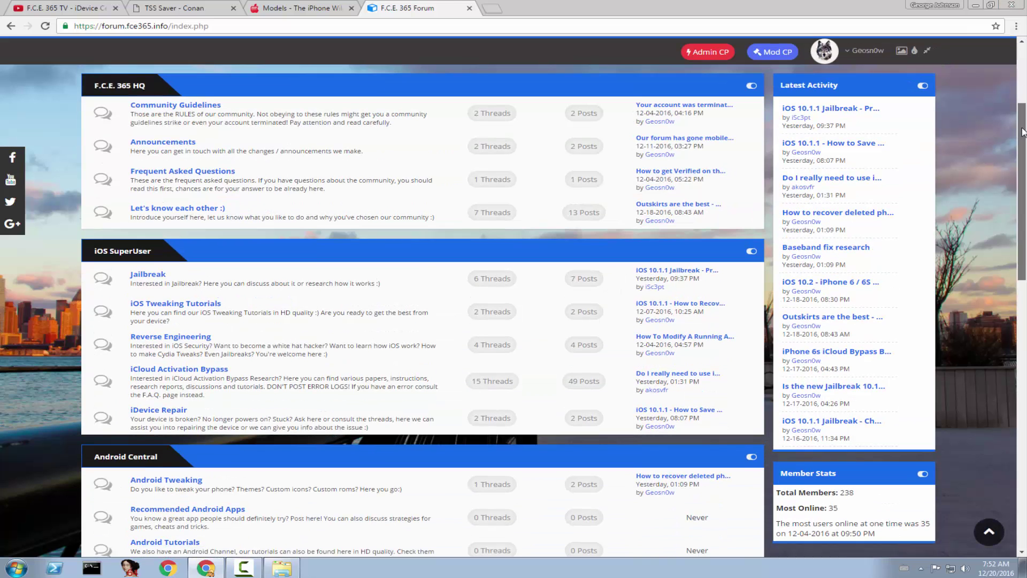
scroll(1023, 132, "up", 4)
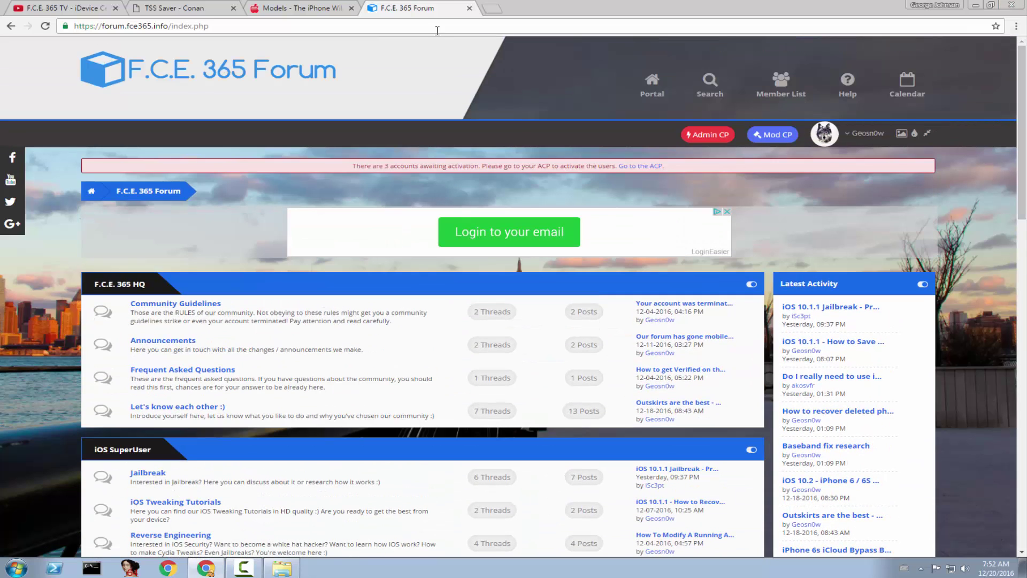
left_click(324, 5)
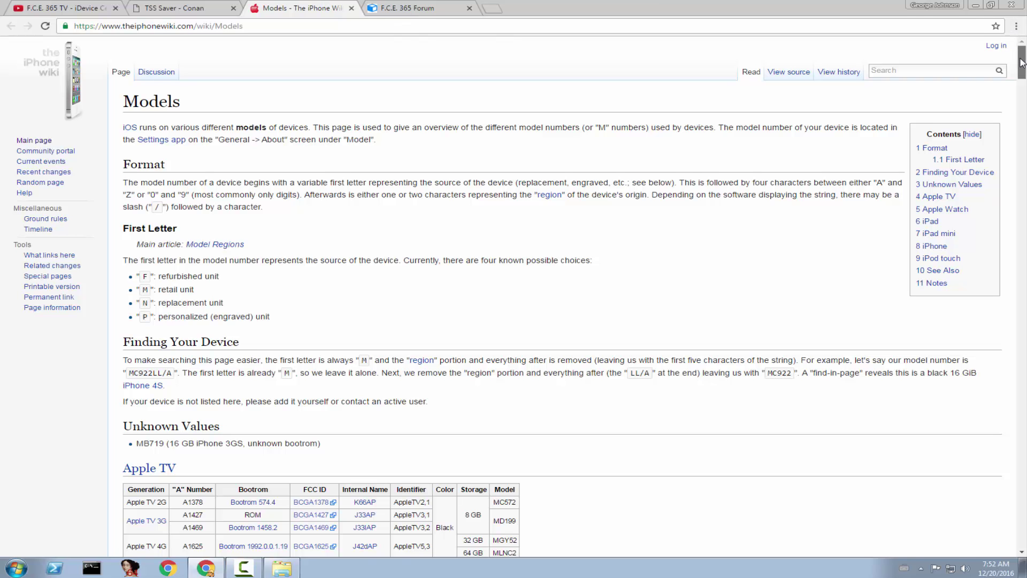
Scroll through the iPhone Wiki device model tables, then switch to the tihmstar/tsschecker GitHub repository tab
mouse_move(1021, 63)
left_mouse_down()
mouse_move(1021, 118)
mouse_move(1022, 76)
left_mouse_up()
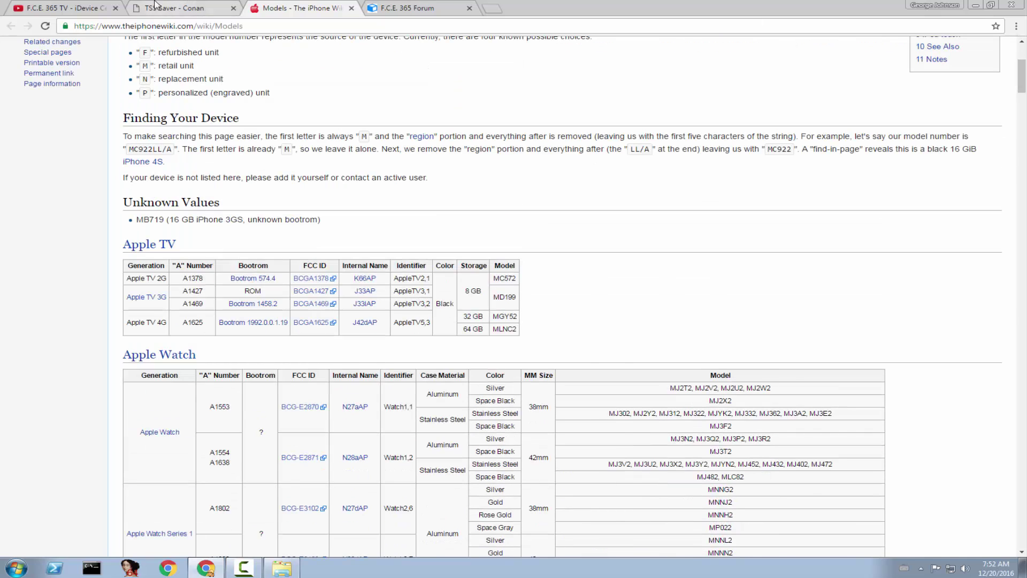
left_click(105, 8)
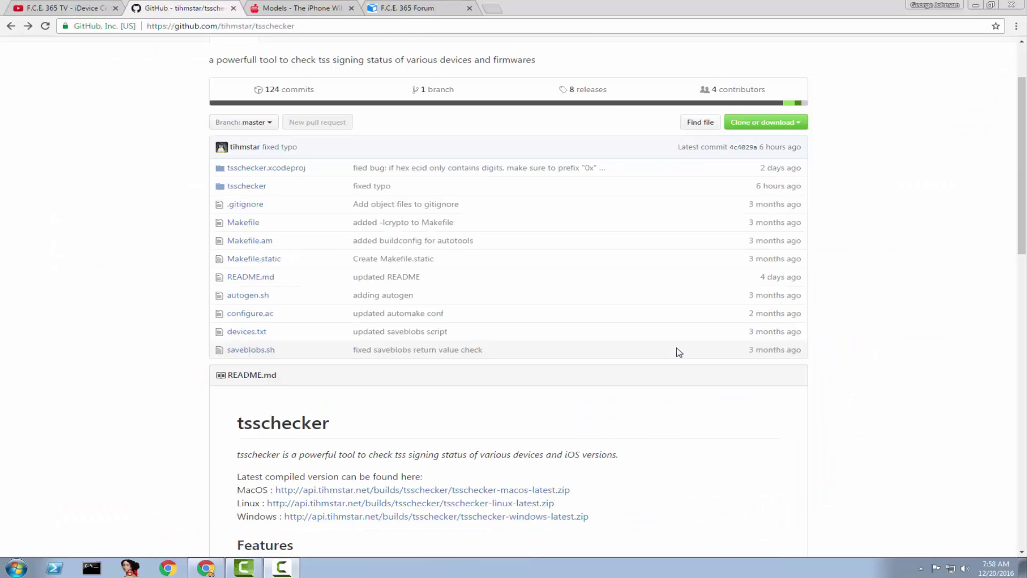
left_click_drag(1022, 170, 1005, 138)
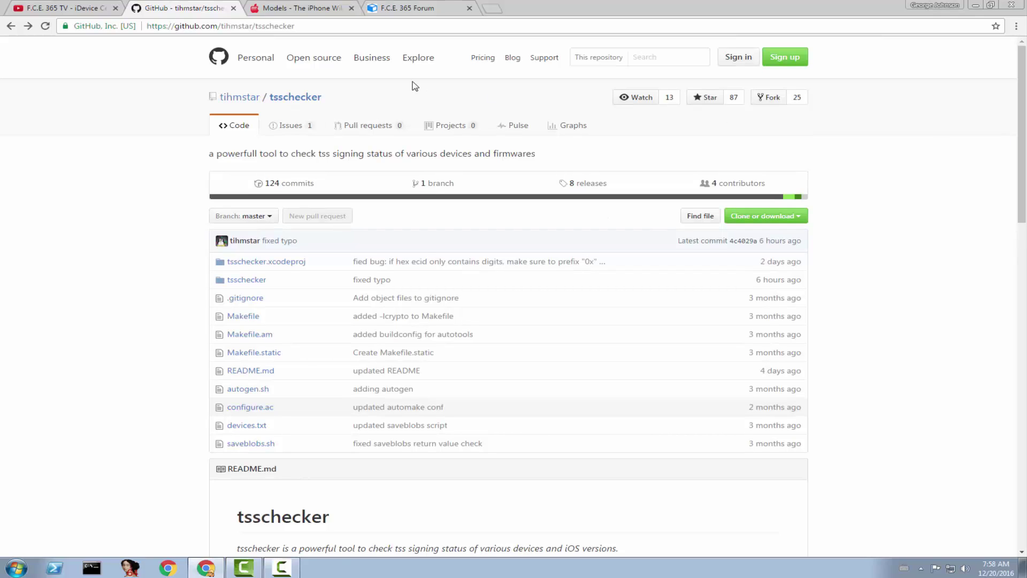
left_click_drag(1024, 145, 1024, 302)
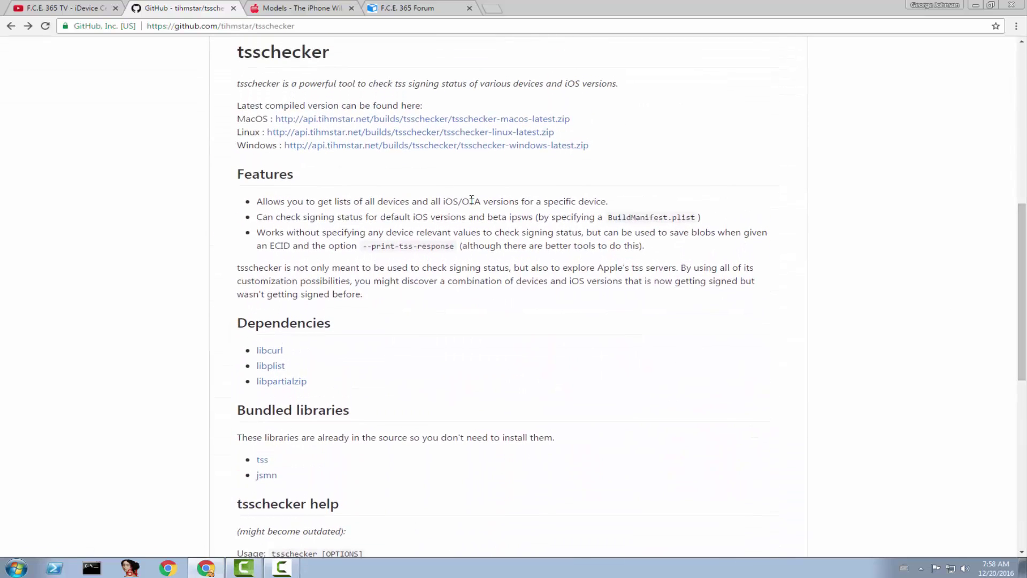
left_click(1022, 89)
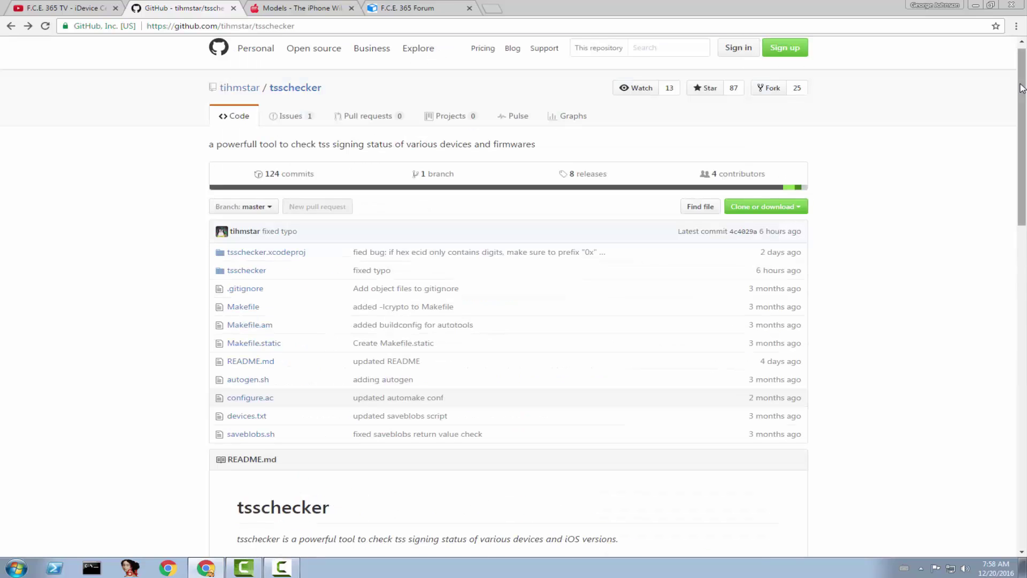
left_click(246, 271)
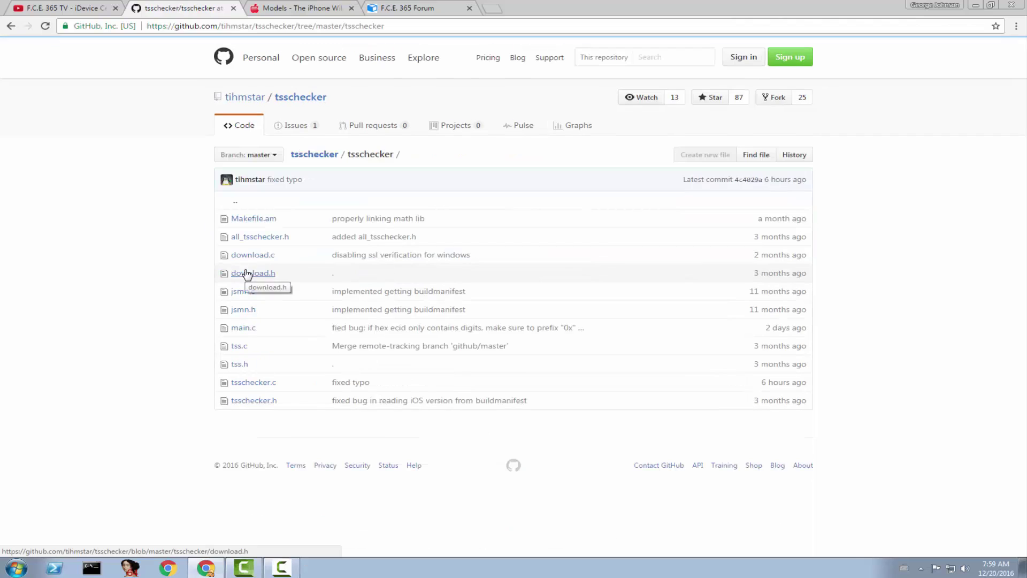
left_click(266, 383)
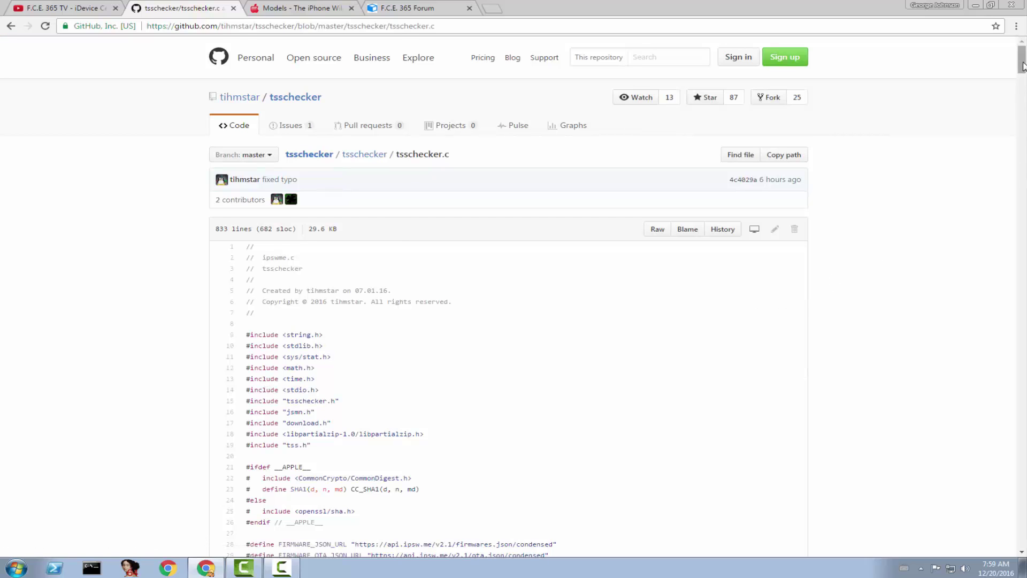
mouse_move(1022, 67)
left_mouse_down()
mouse_move(1022, 91)
mouse_move(1023, 80)
left_mouse_up()
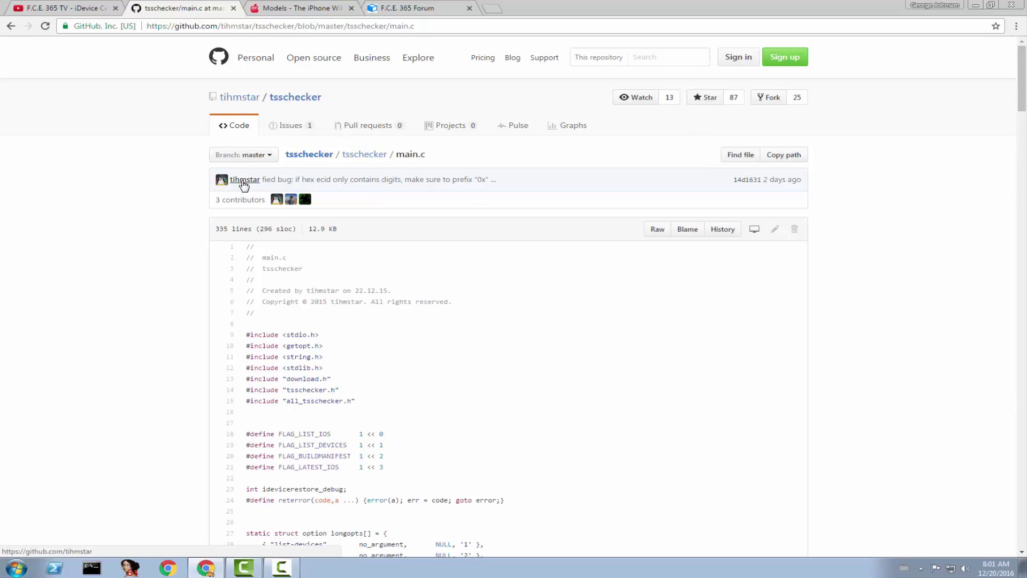
left_click(300, 156)
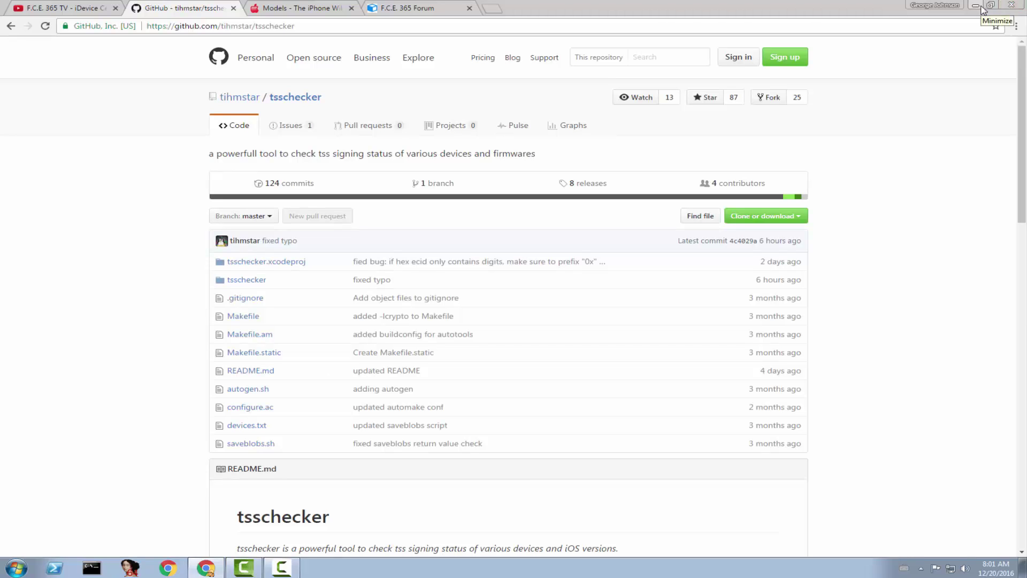
Minimize Chrome and close the Explorer window holding the saved blobs
left_click_drag(1021, 63, 1025, 167)
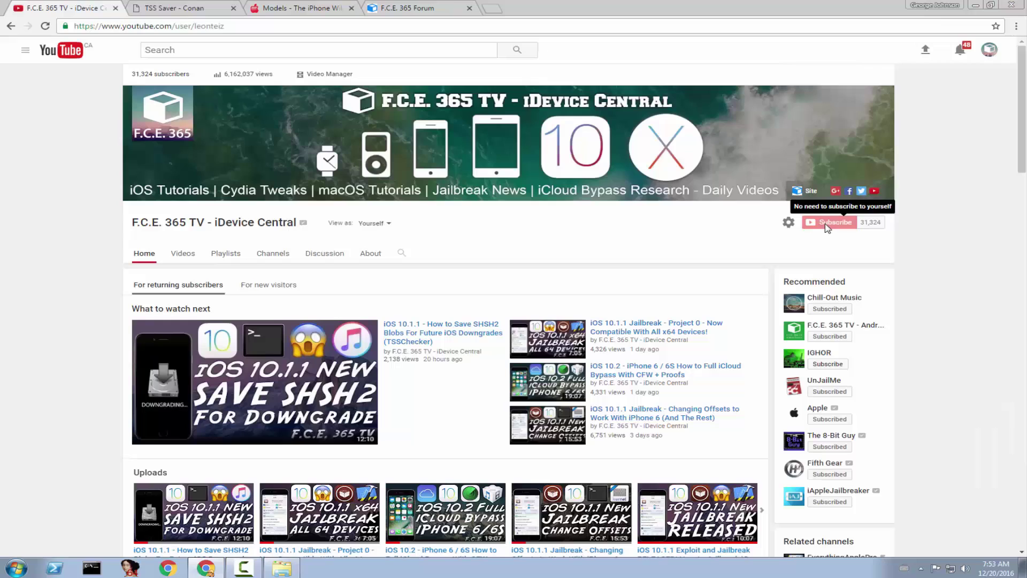
left_click(977, 5)
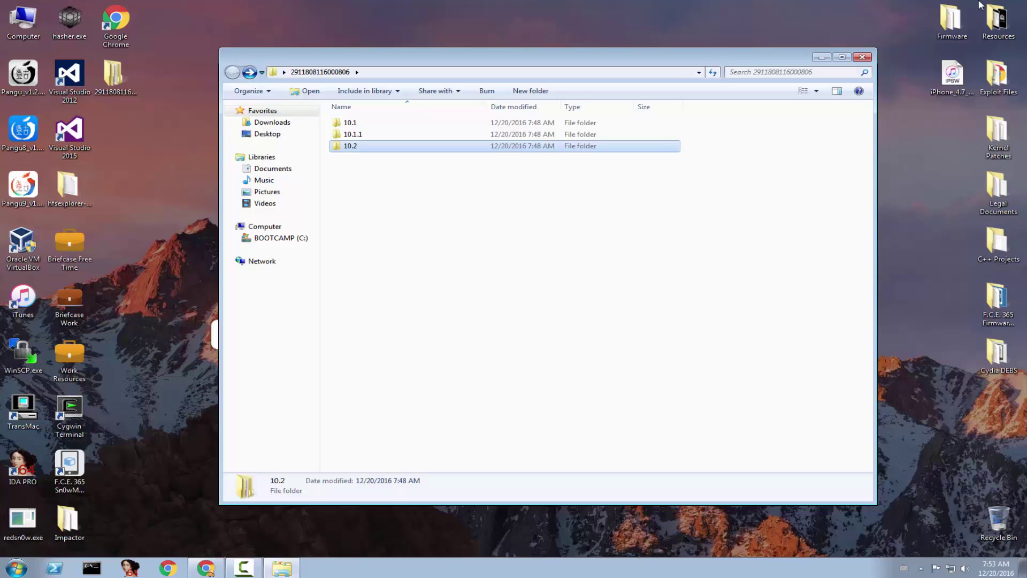
left_click(866, 57)
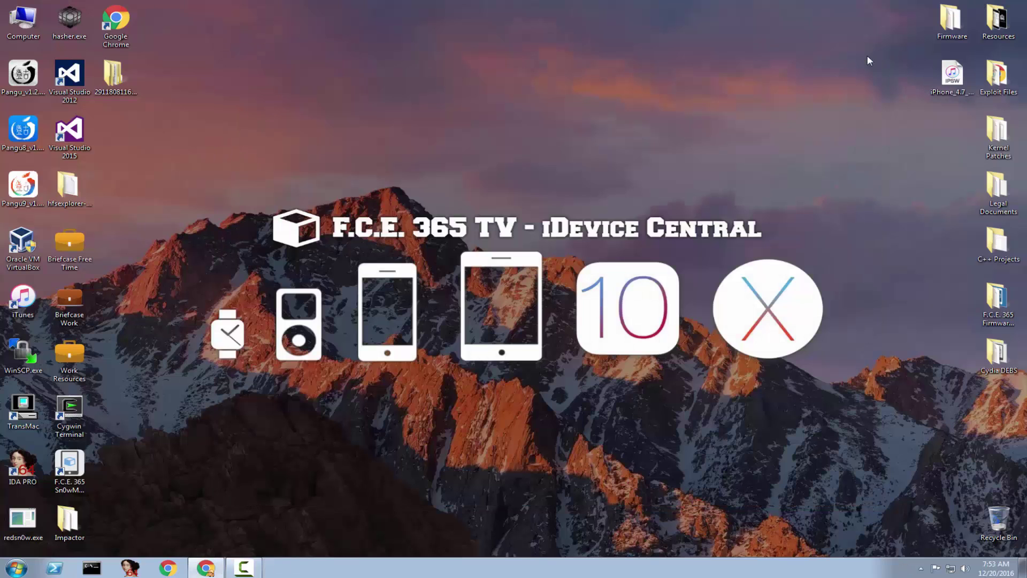